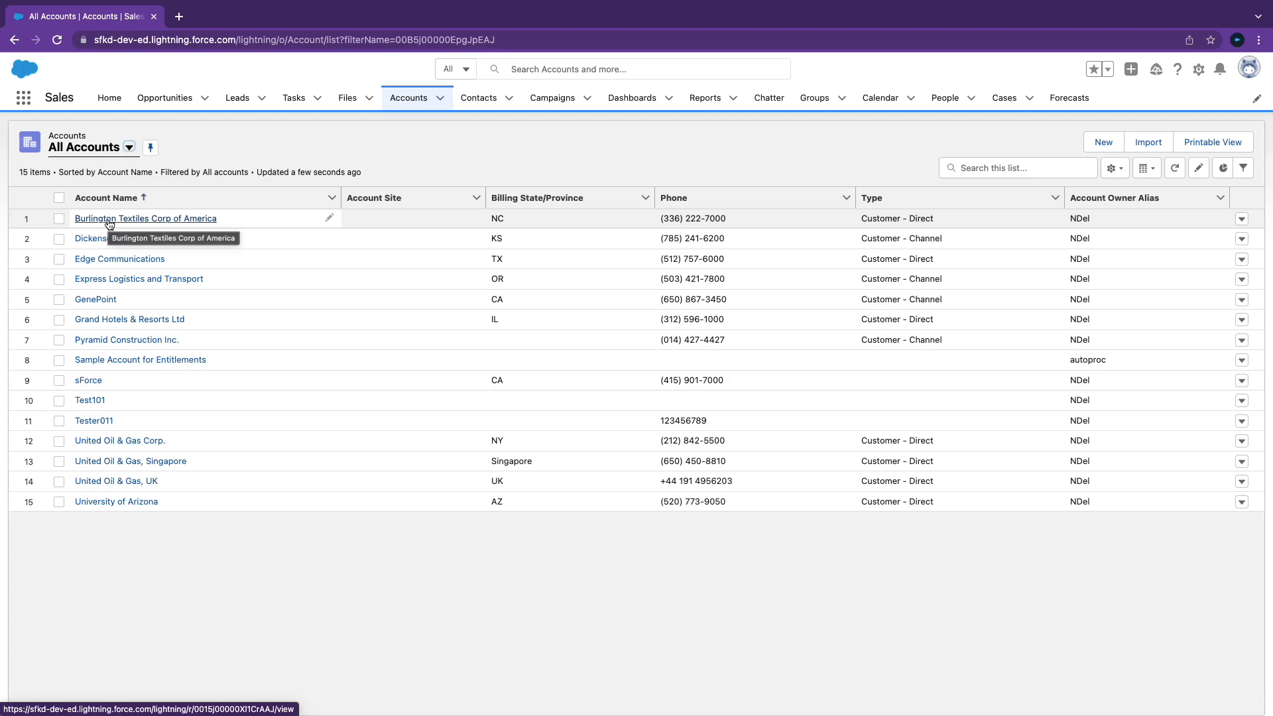
Open the Burlington Textiles Corp of America account and look through its related lists and detail fields.
left_click(110, 220)
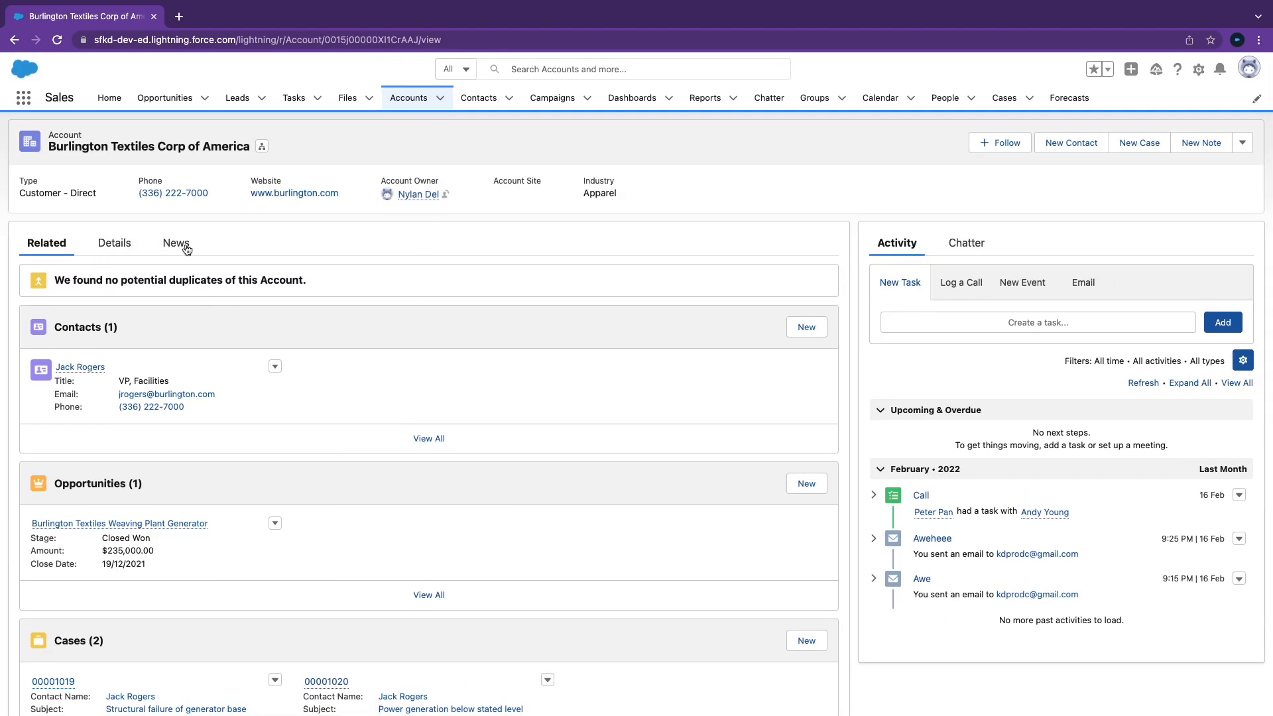
scroll(300, 337, "down", 3)
scroll(300, 335, "down", 4)
scroll(302, 335, "up", 8)
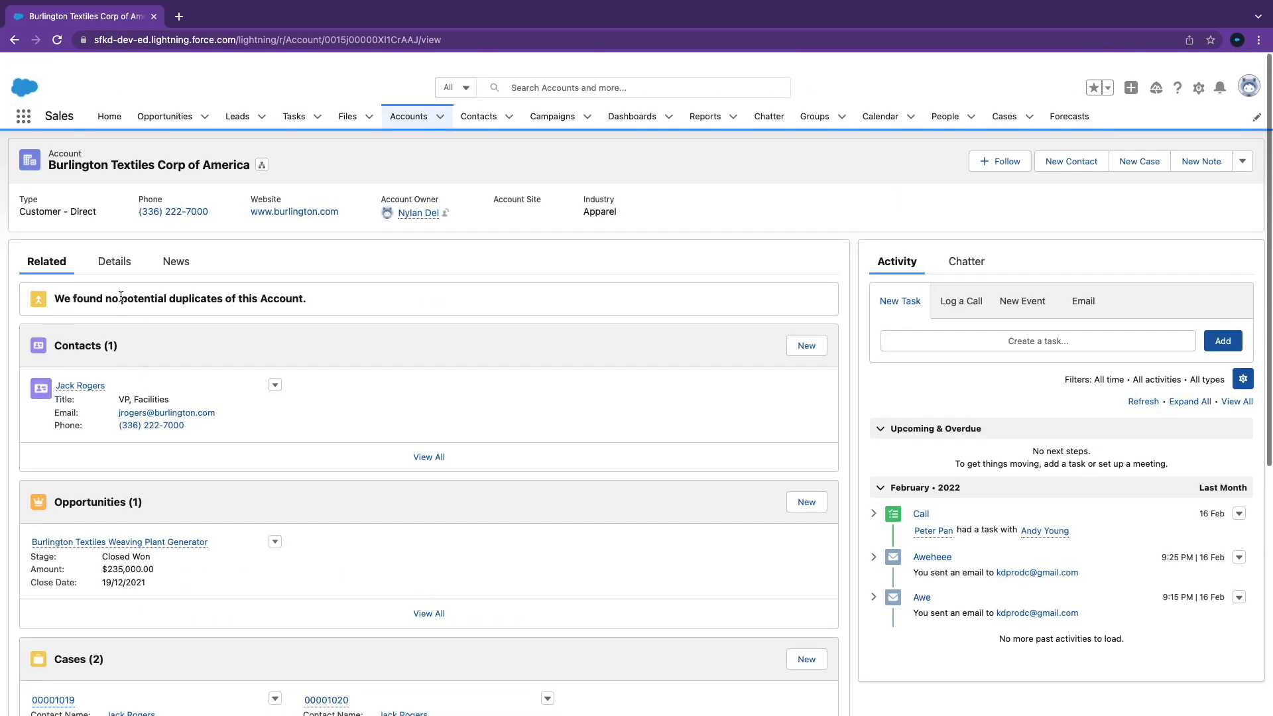
left_click(122, 236)
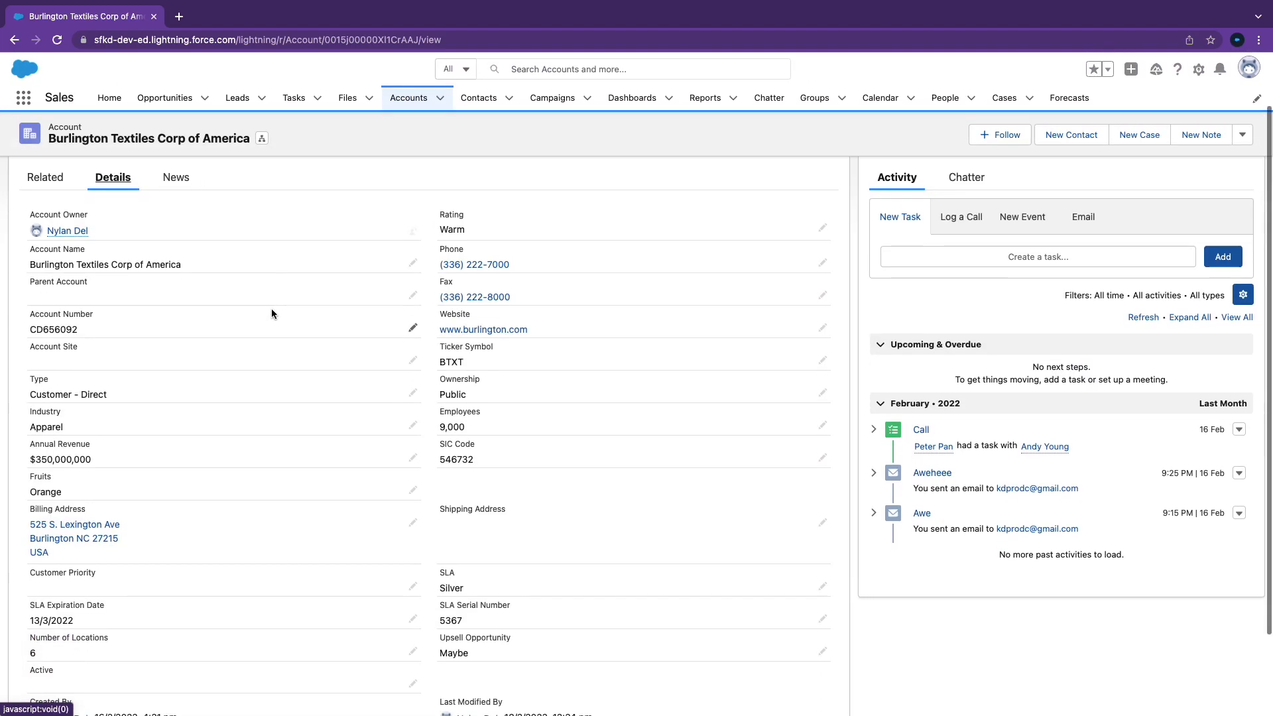
scroll(272, 309, "down", 3)
scroll(279, 307, "up", 5)
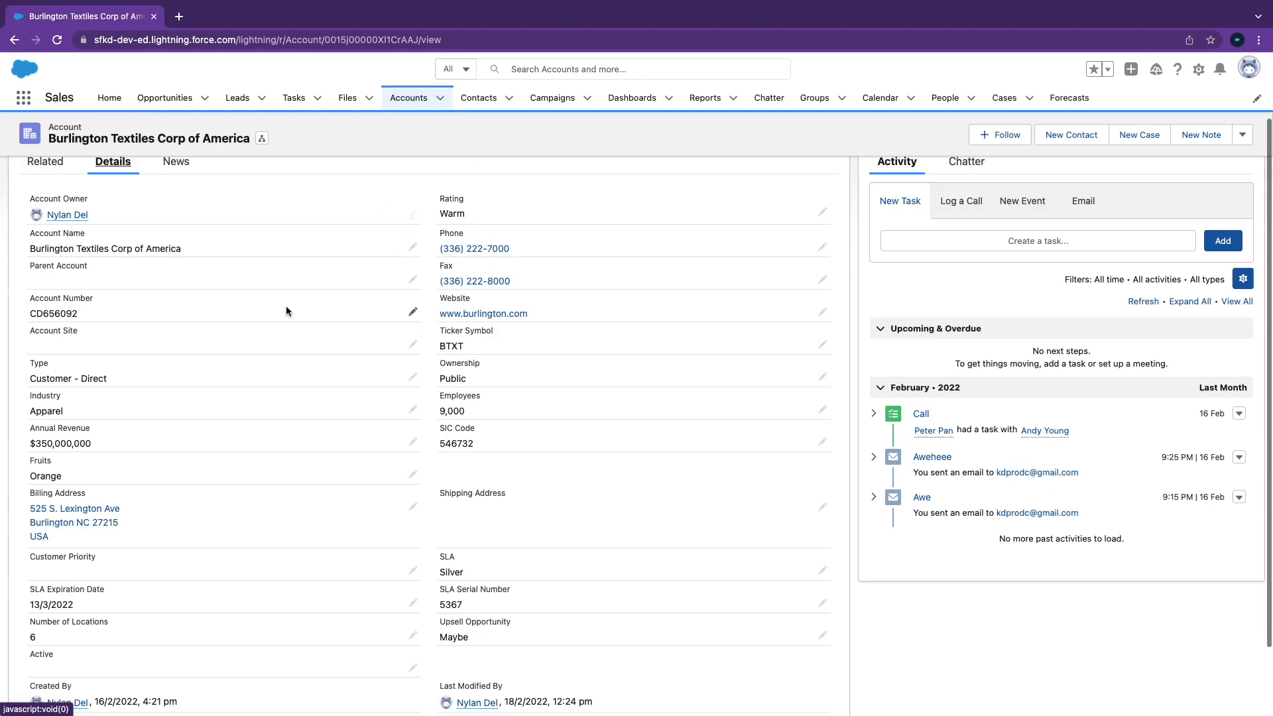
Open the Developer Console and execute the query SELECT Id, Name, Type, Industry, Rating FROM Account in the Query Editor.
left_click(1198, 69)
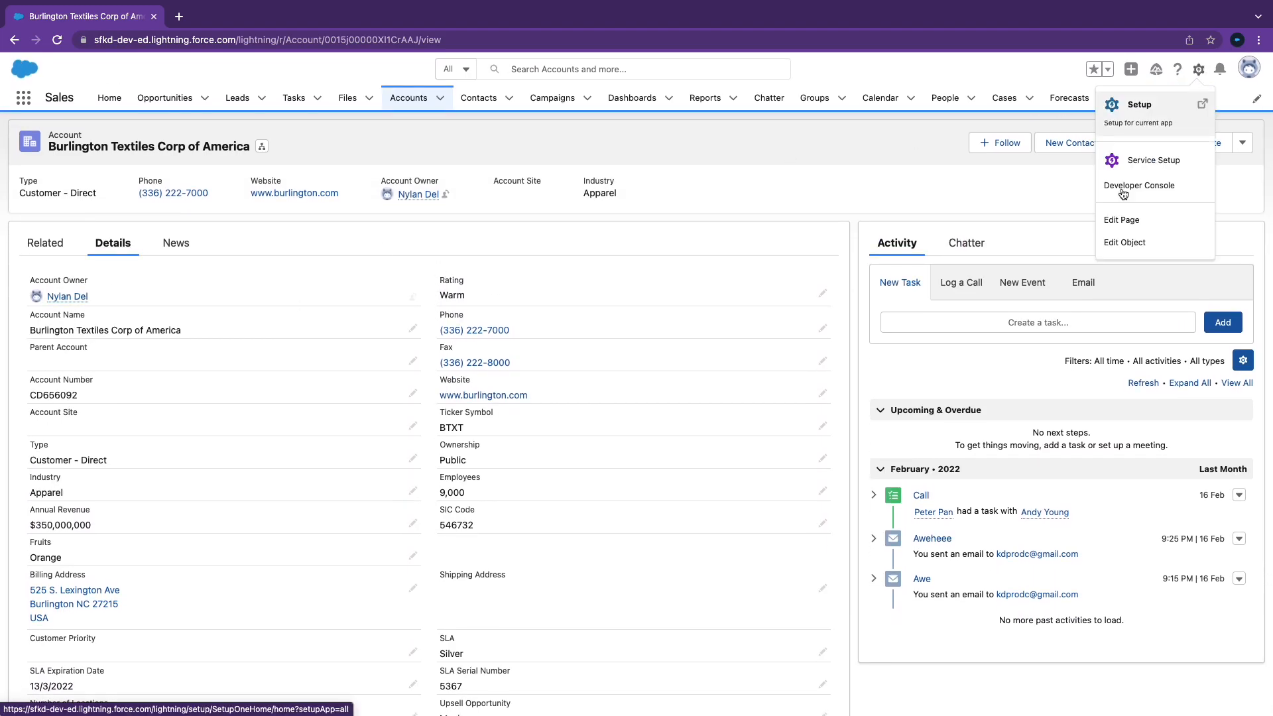
left_click(1137, 192)
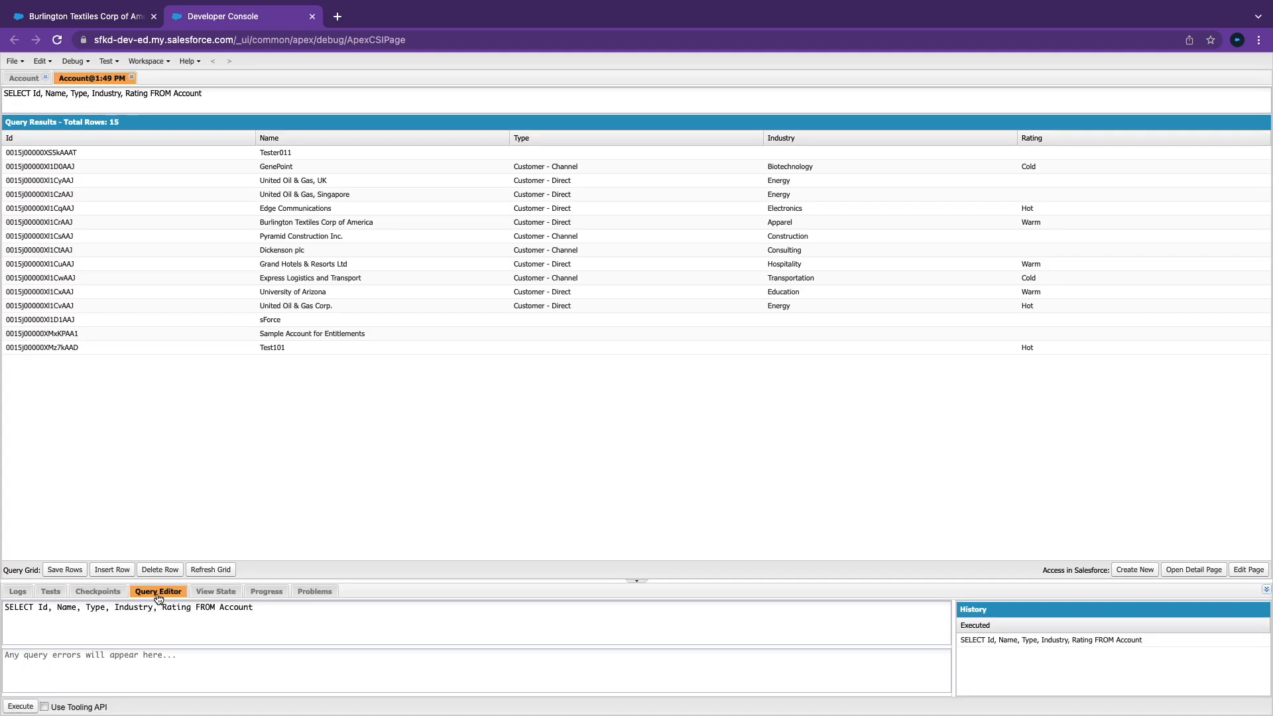
left_click(97, 592)
left_click(169, 593)
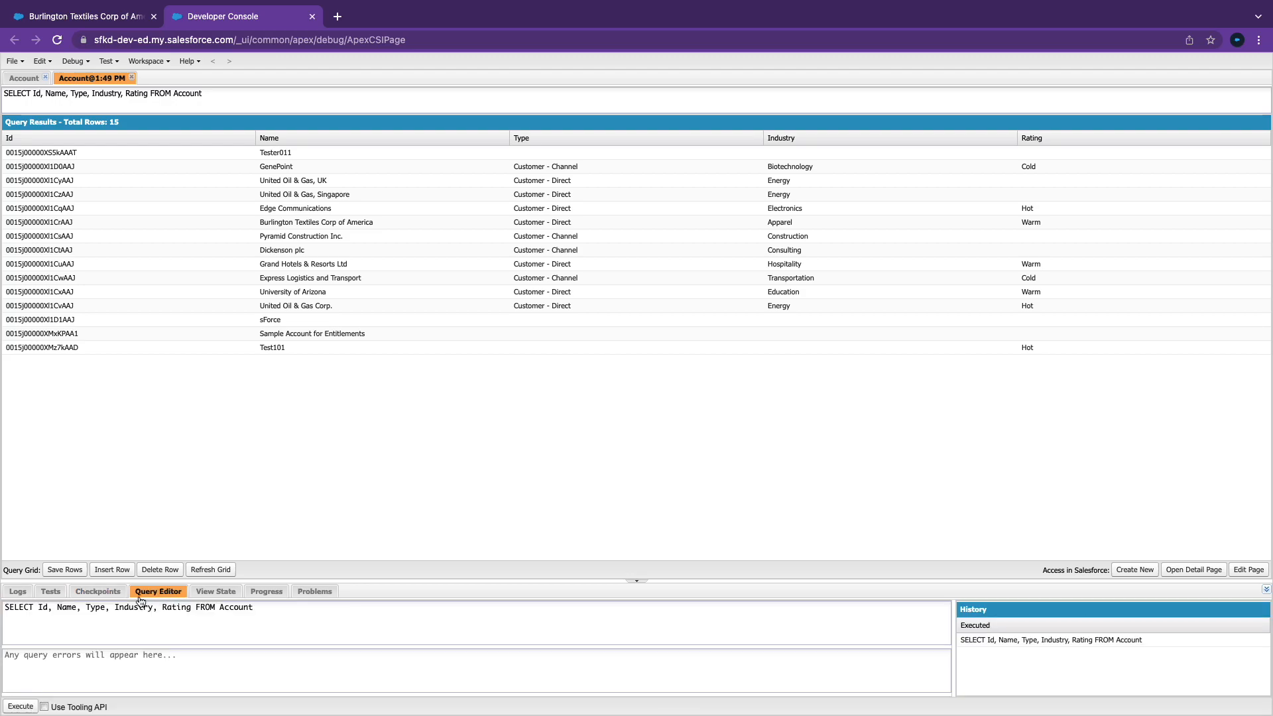
left_click_drag(6, 609, 253, 603)
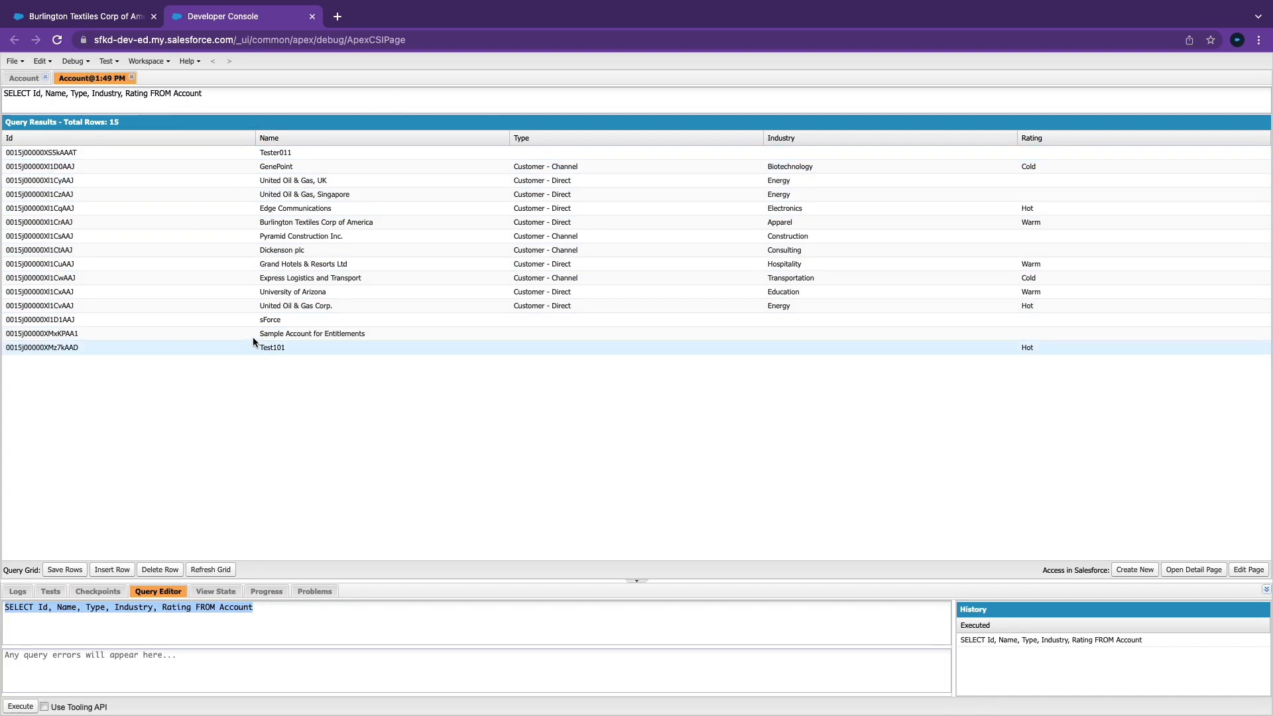
left_click(20, 706)
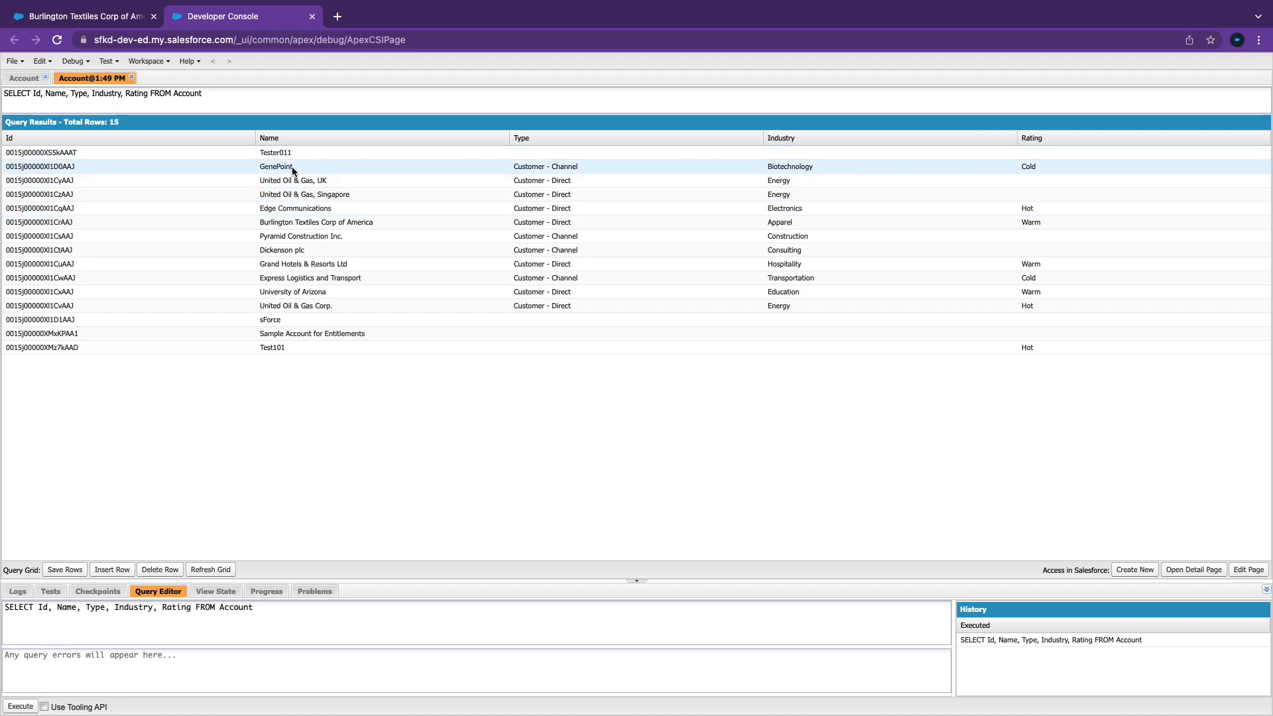
Copy the GenePoint record Id from the query results and load that account by replacing the Id in the open record's URL.
double_click(88, 166)
left_click_drag(87, 167, 1, 170)
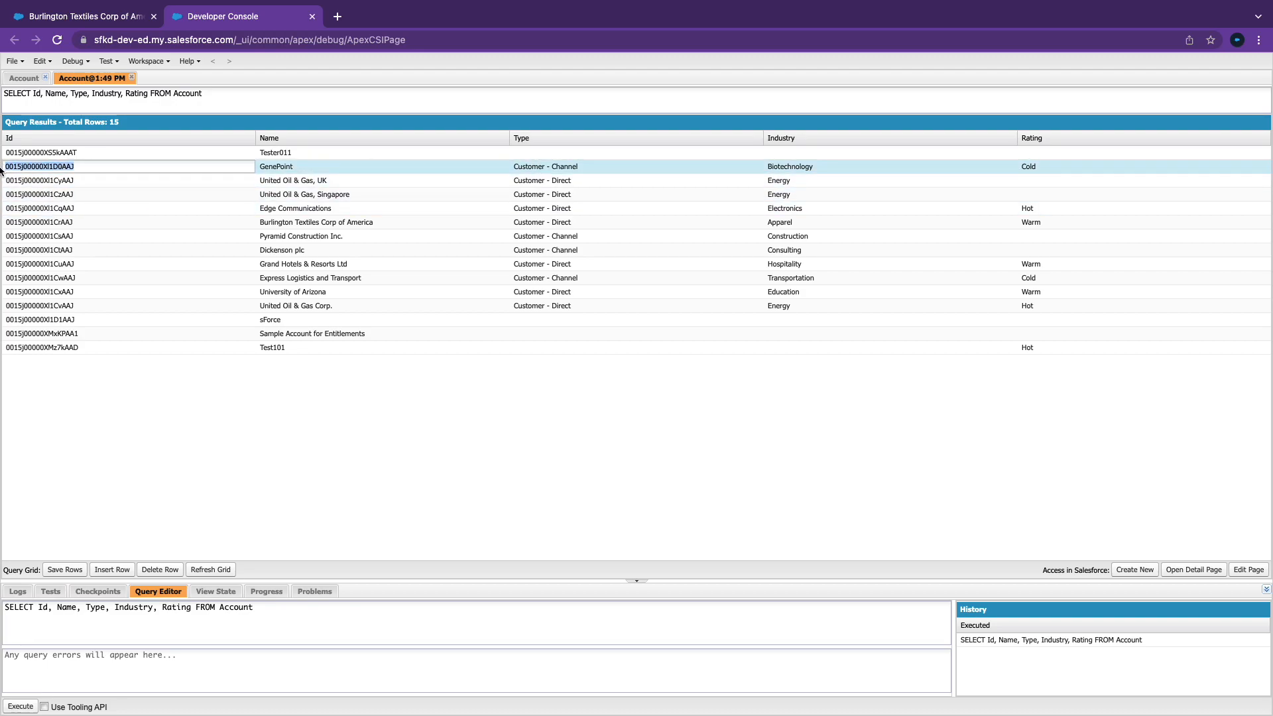
left_click(89, 17)
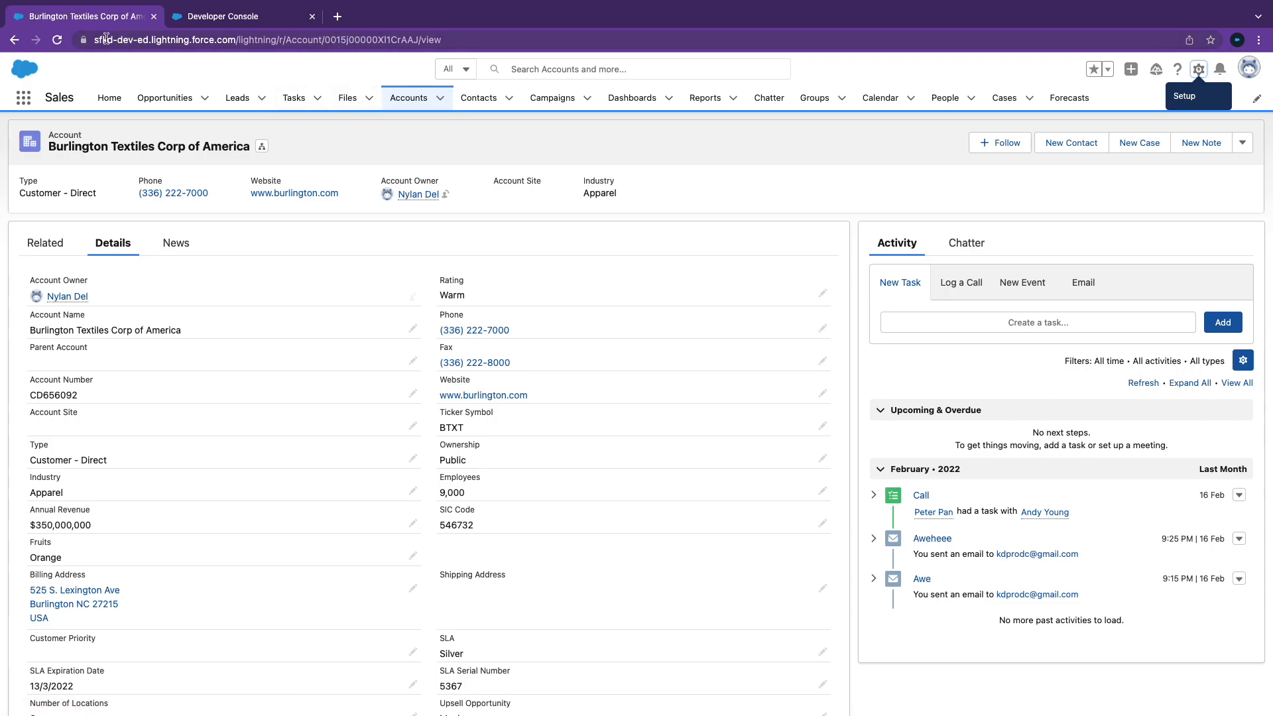
double_click(371, 40)
type("0015j00000XI1D0AAJ")
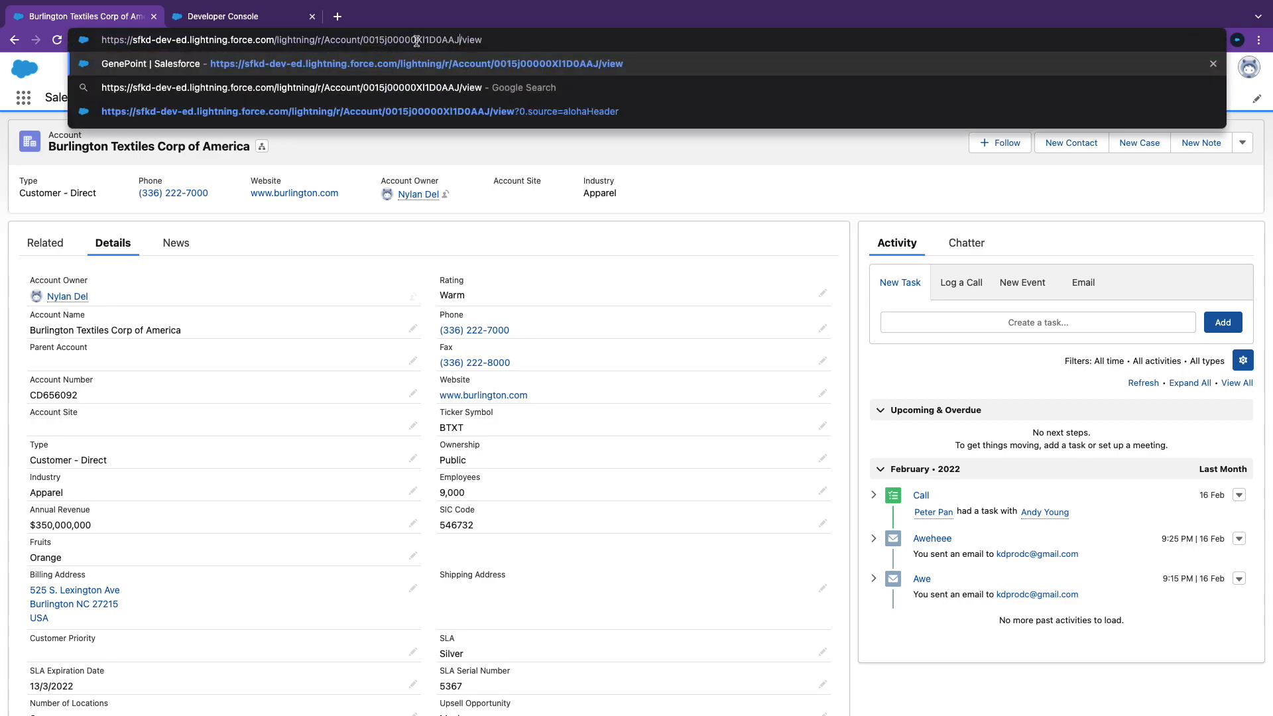
key("Return")
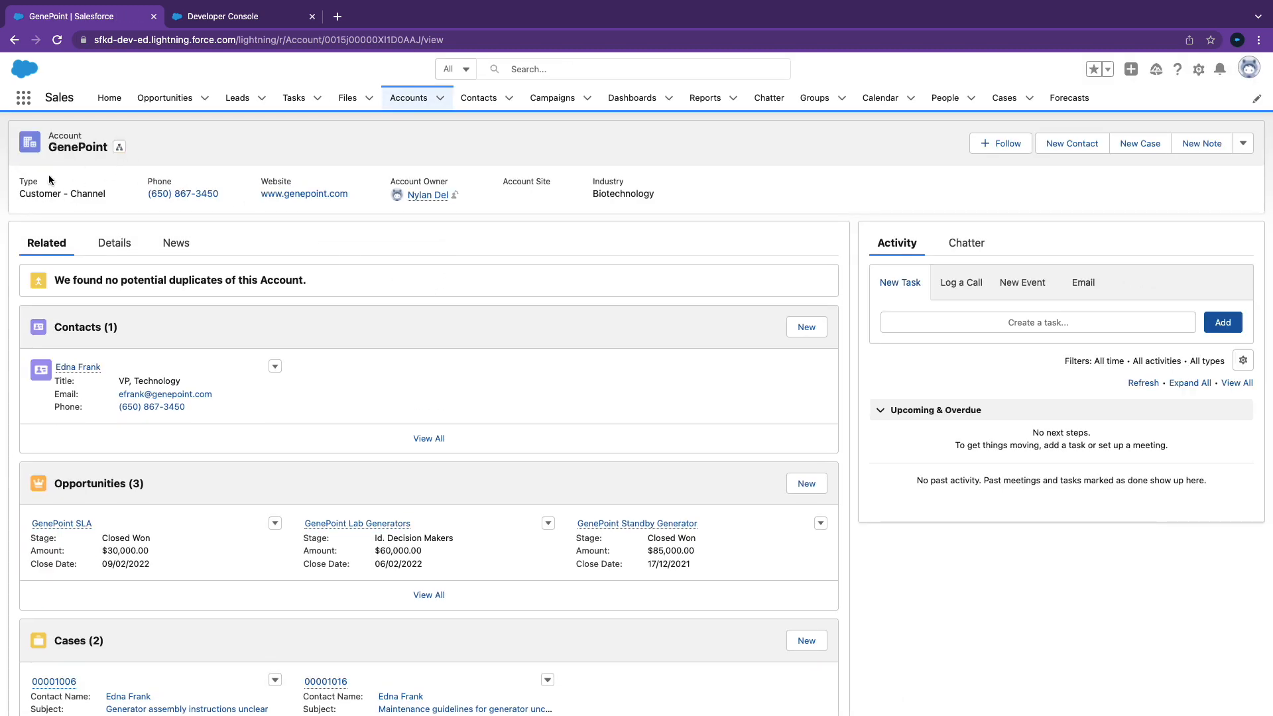
Compare GenePoint's detail fields, including Industry, with its row in the Developer Console query results.
left_click(113, 243)
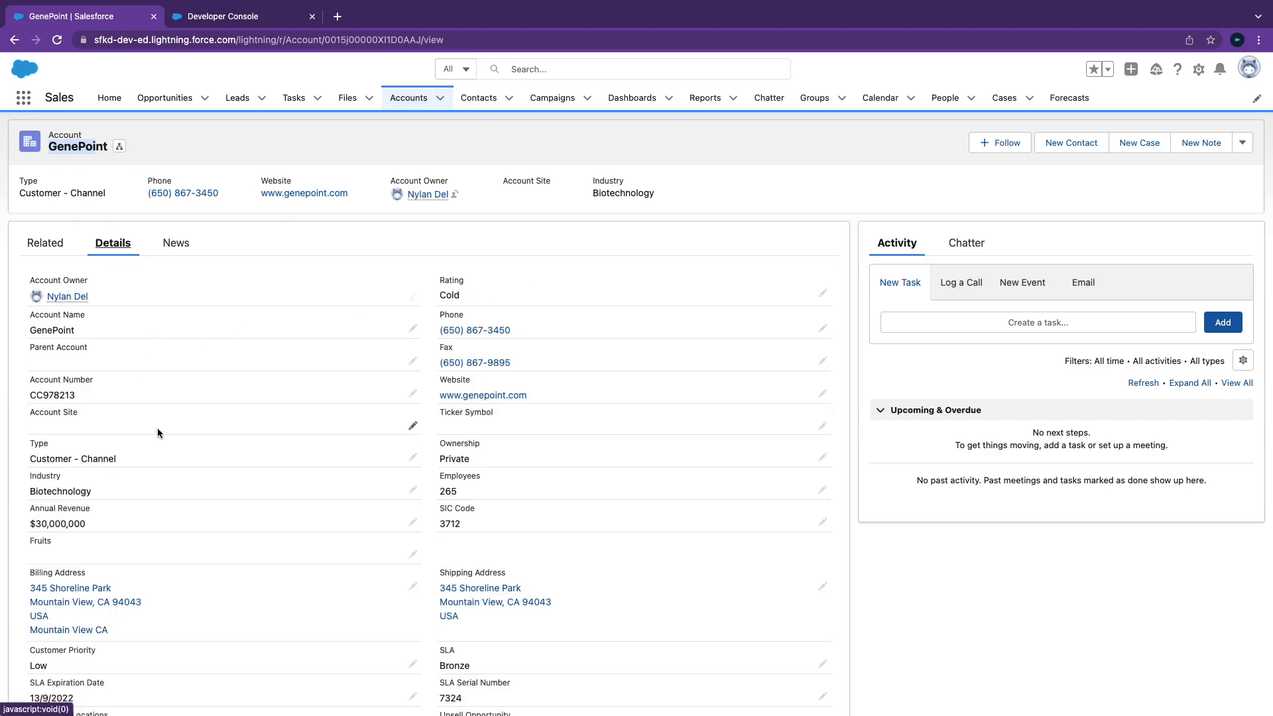
double_click(80, 492)
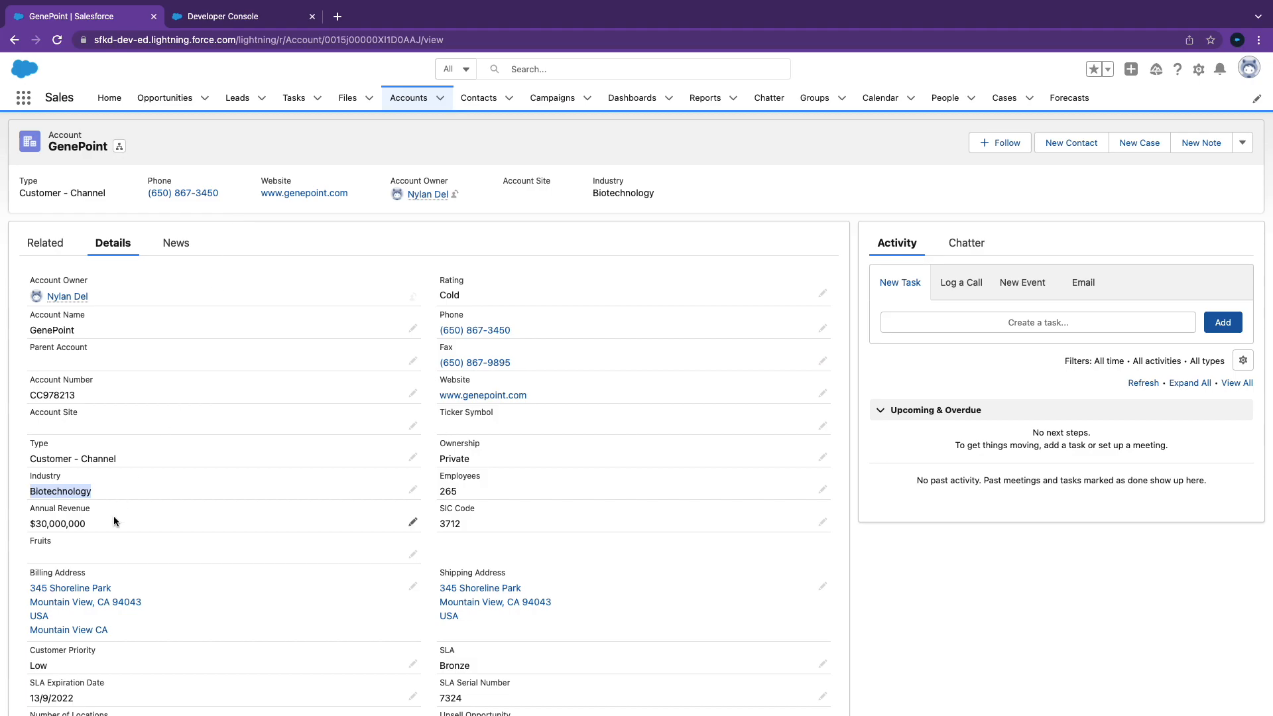
left_click(228, 17)
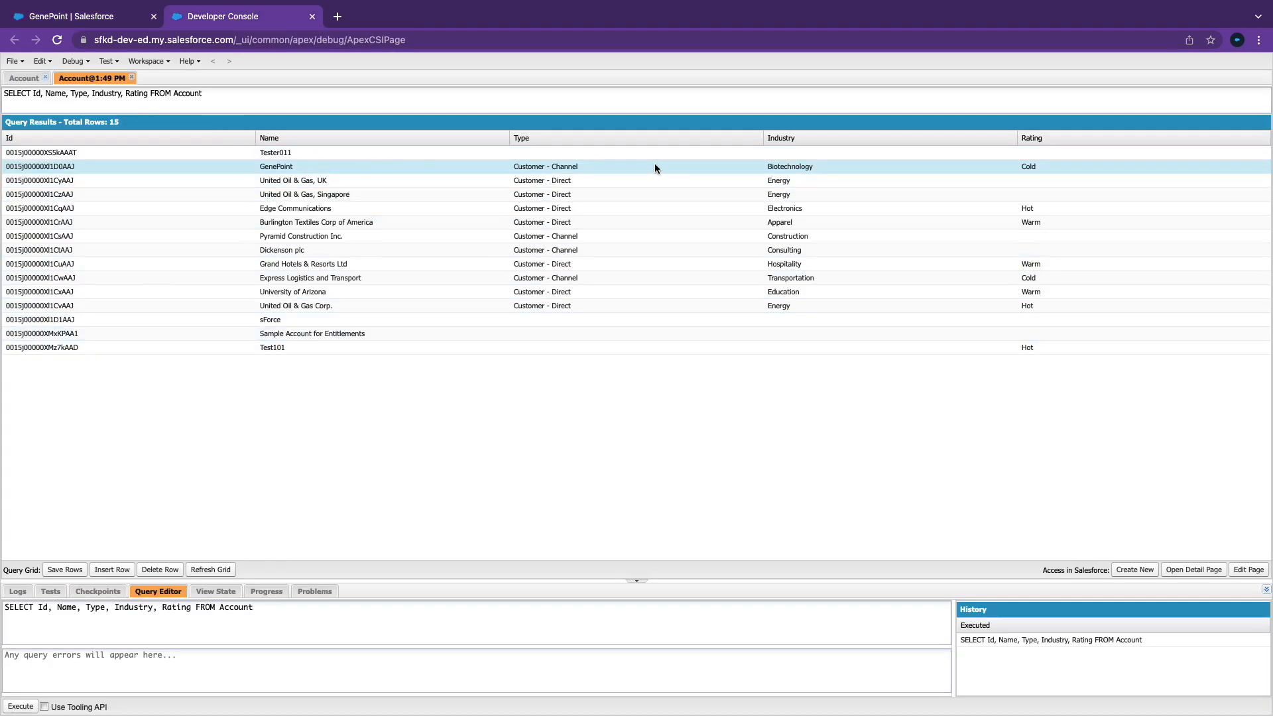
left_click(95, 16)
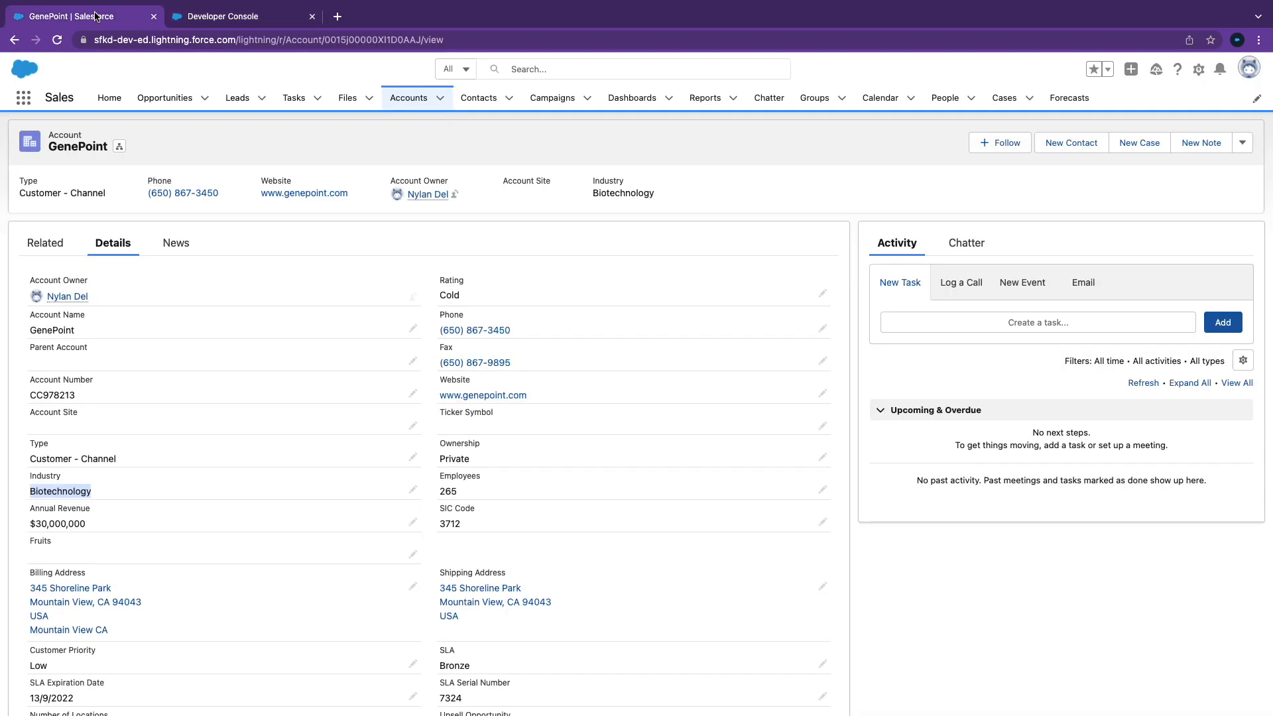
Insert AnnualRevenue between Industry and Rating in the Developer Console query and try to execute it.
left_click(261, 19)
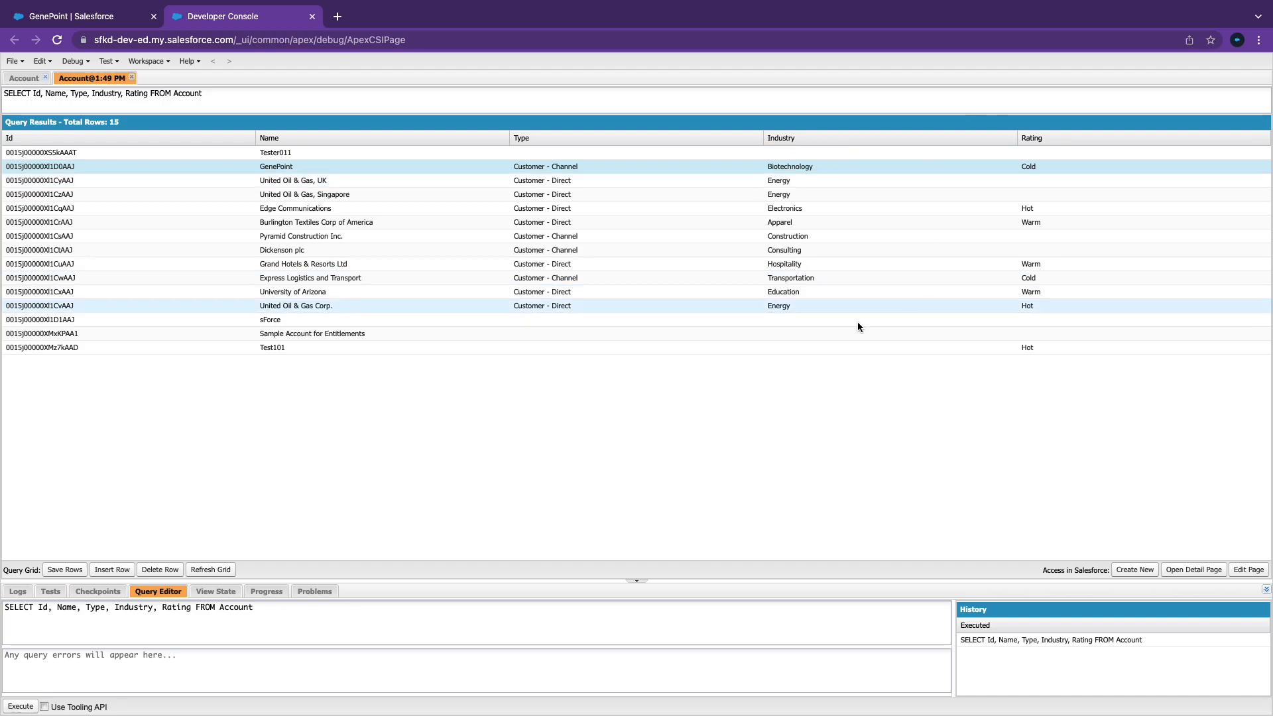
left_click(155, 609)
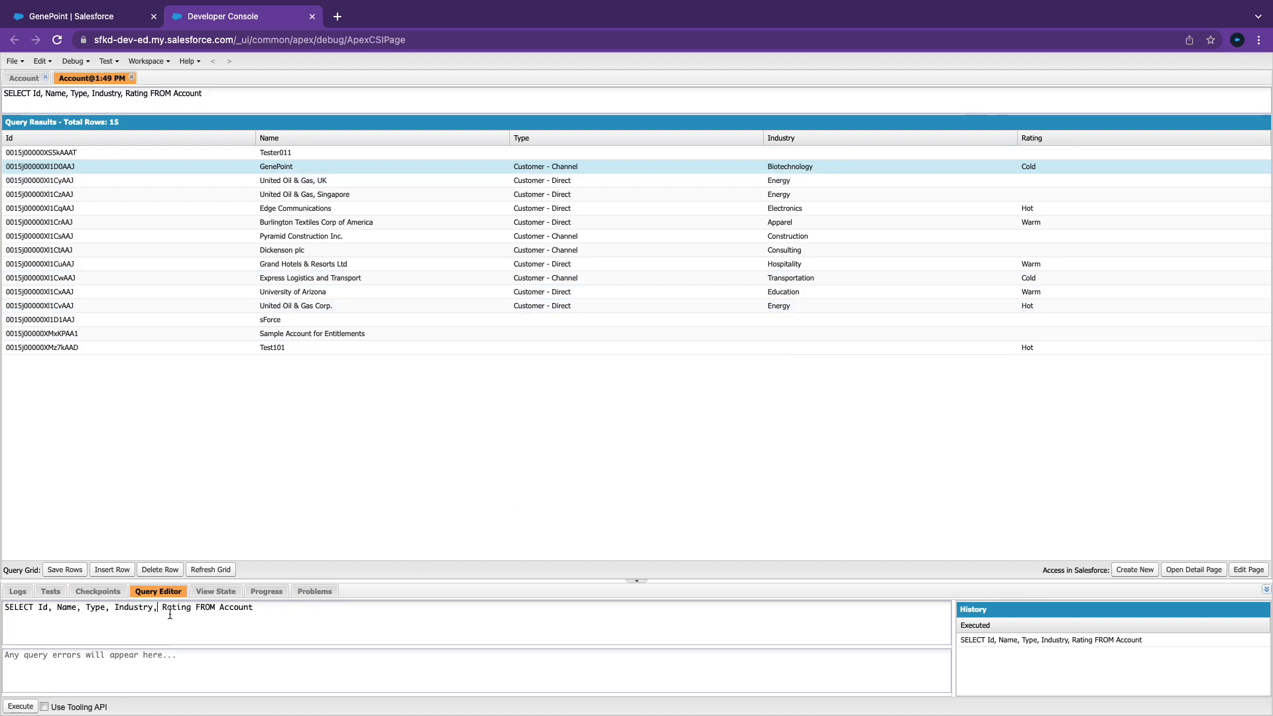
type("An")
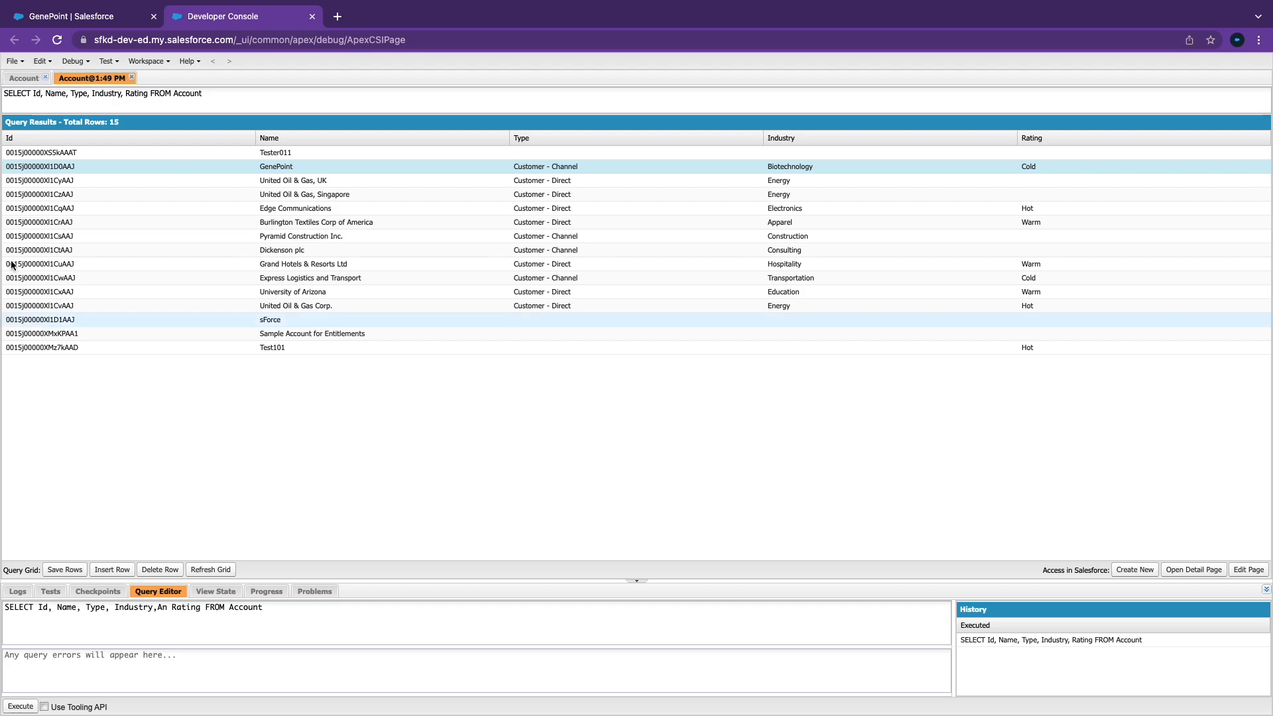
left_click(109, 20)
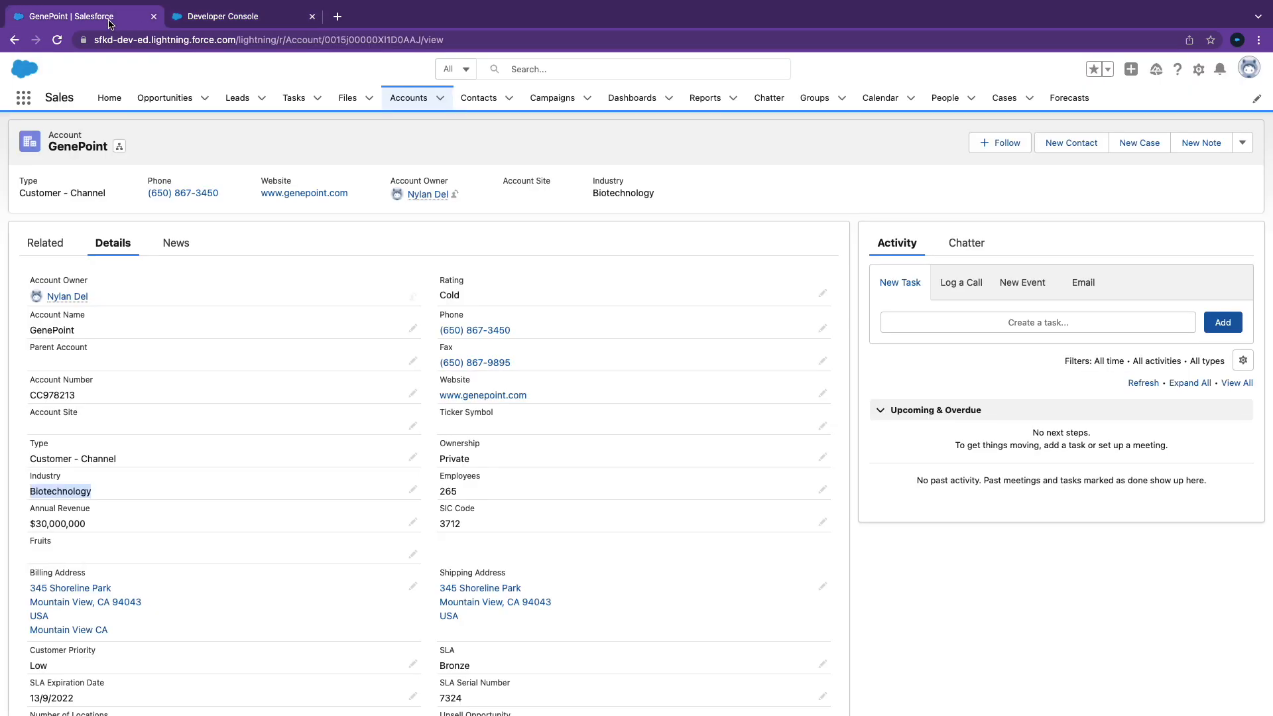
left_click(224, 18)
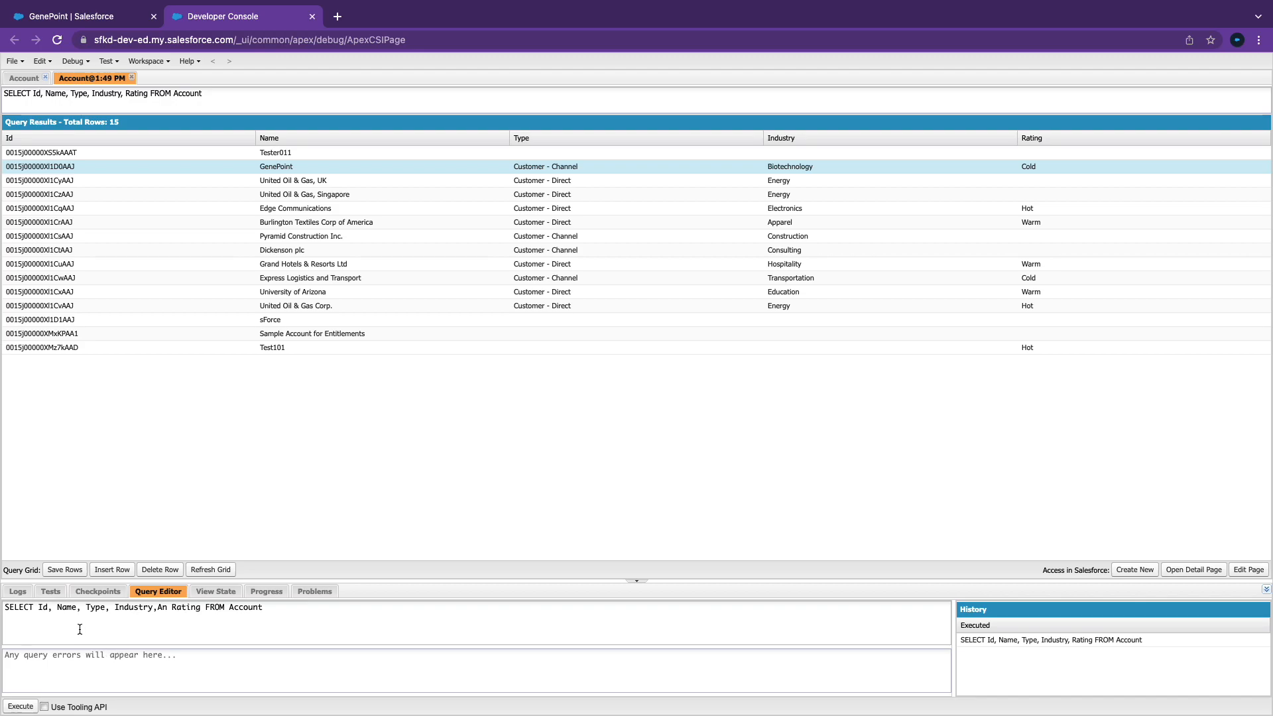
left_click(121, 620)
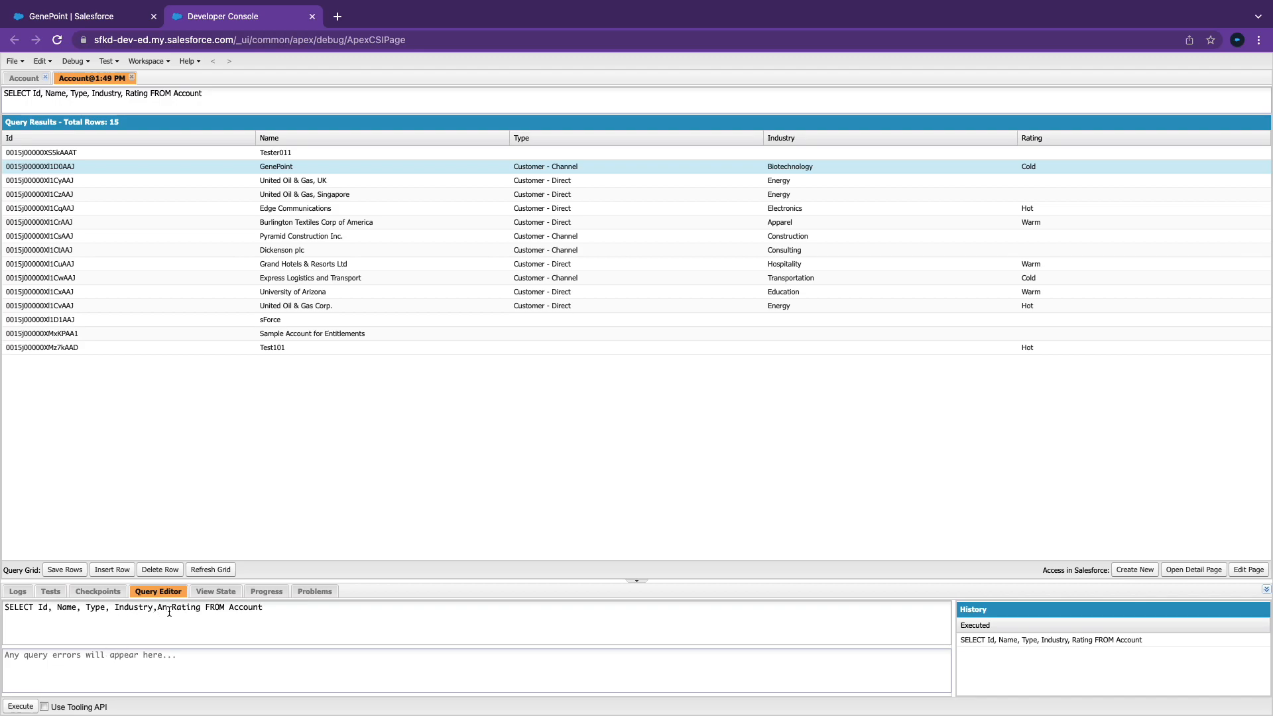
type("nua")
type("lRe")
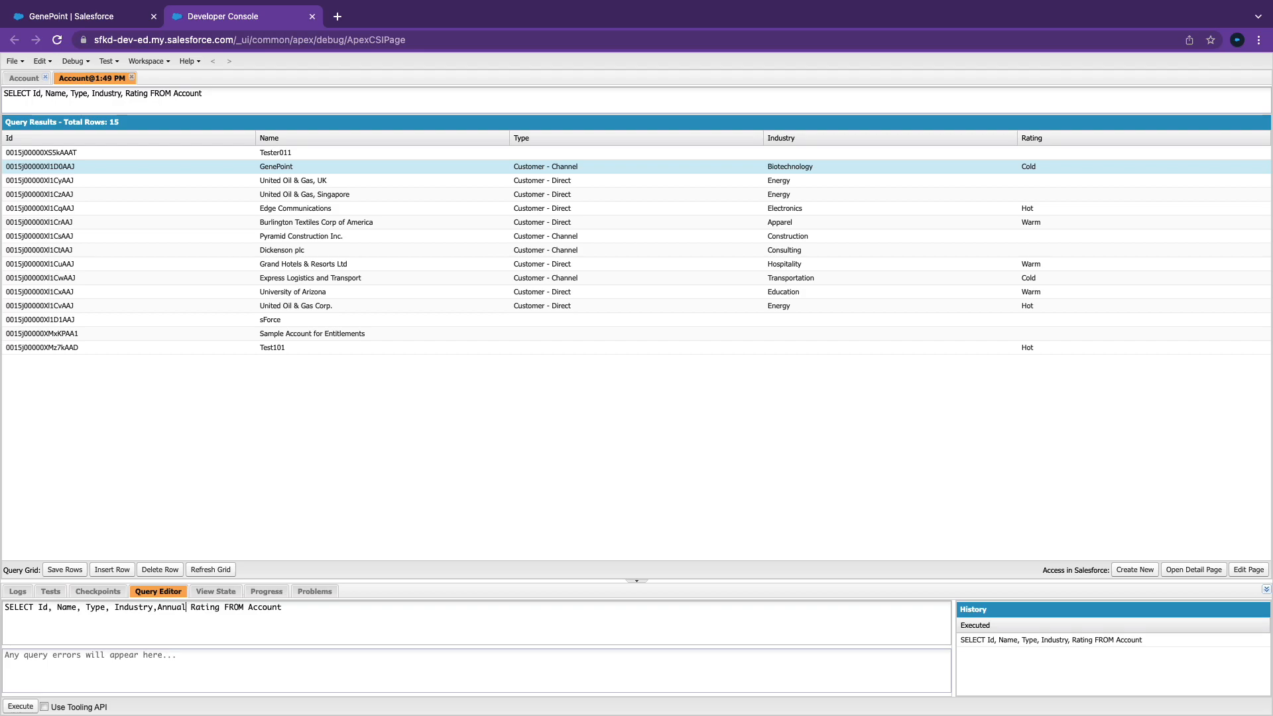
type("venue")
left_click(22, 706)
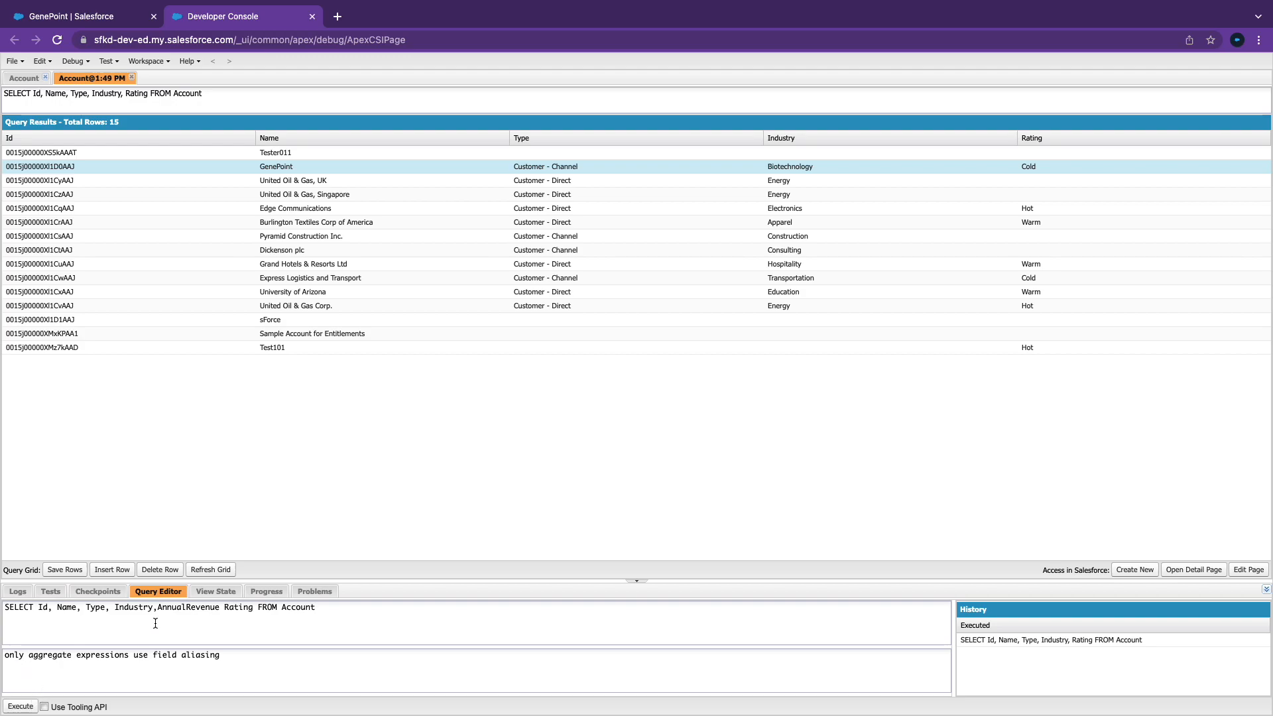
Select AnnualRevenue in the query, then find "annu" among the Account object's Fields & Relationships and copy the Annual Revenue field name.
double_click(190, 609)
key("ctrl+Left")
key("ctrl+Right")
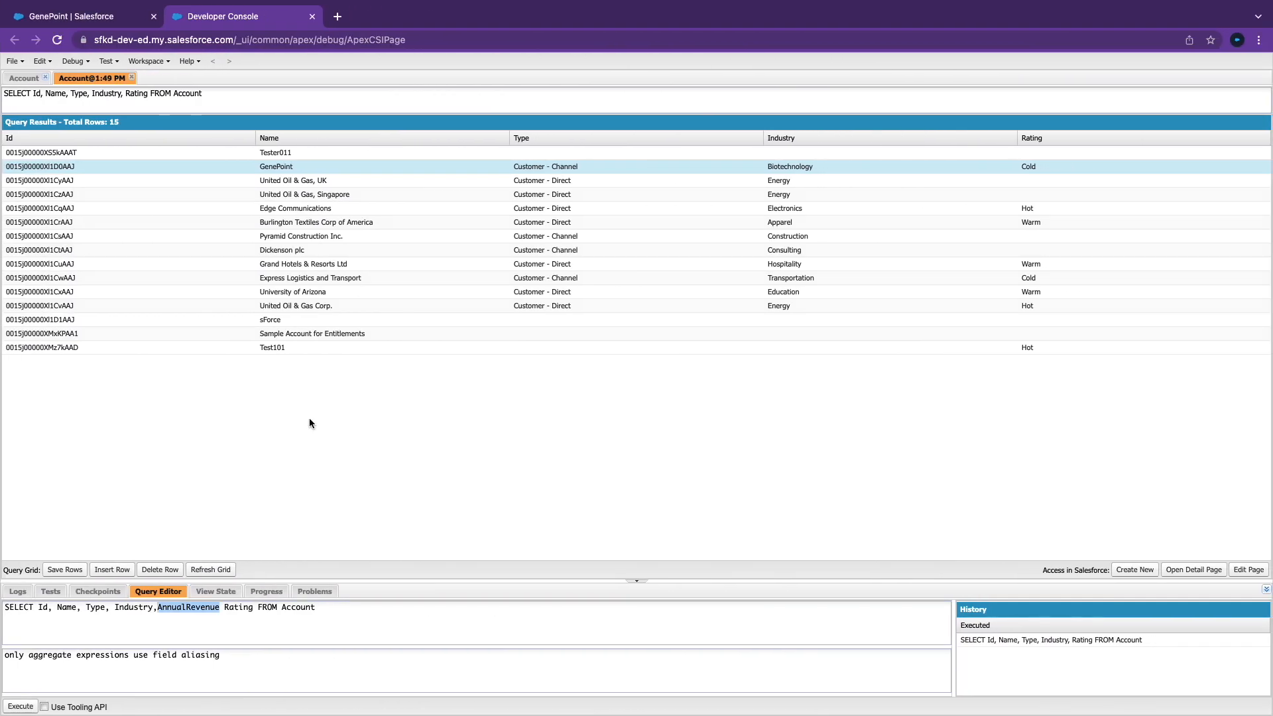
left_click(88, 17)
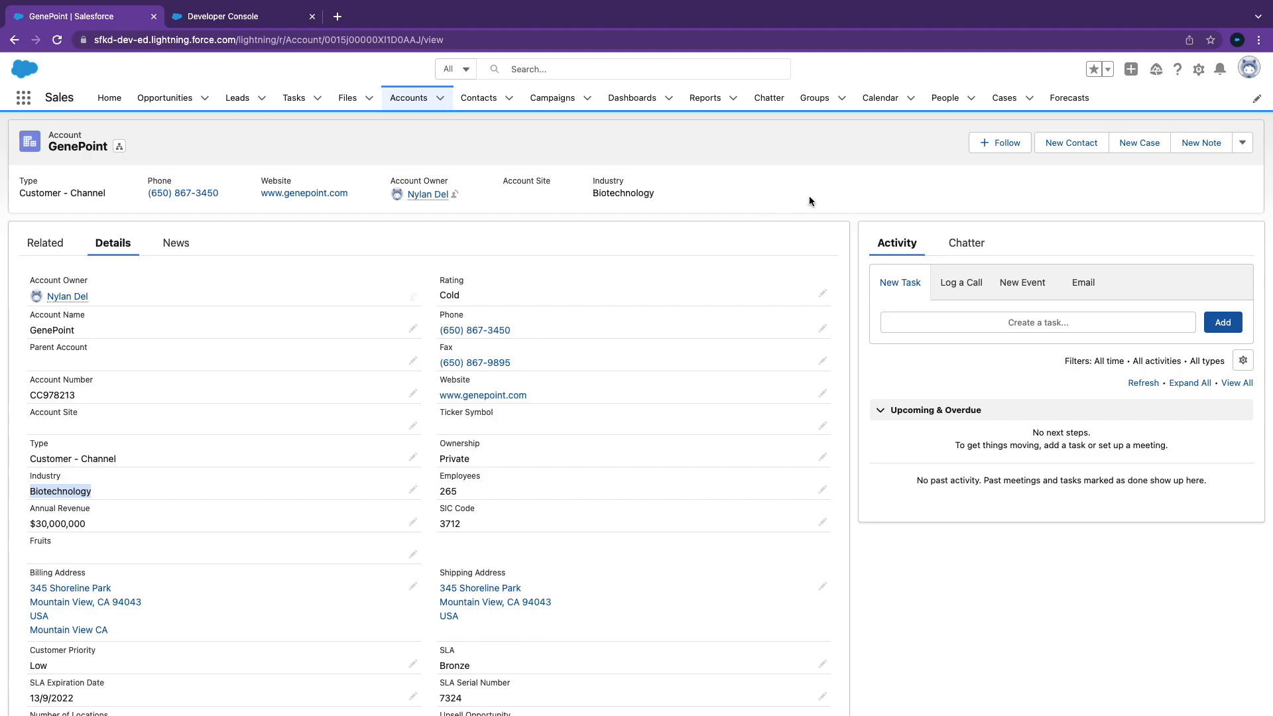
left_click(1199, 69)
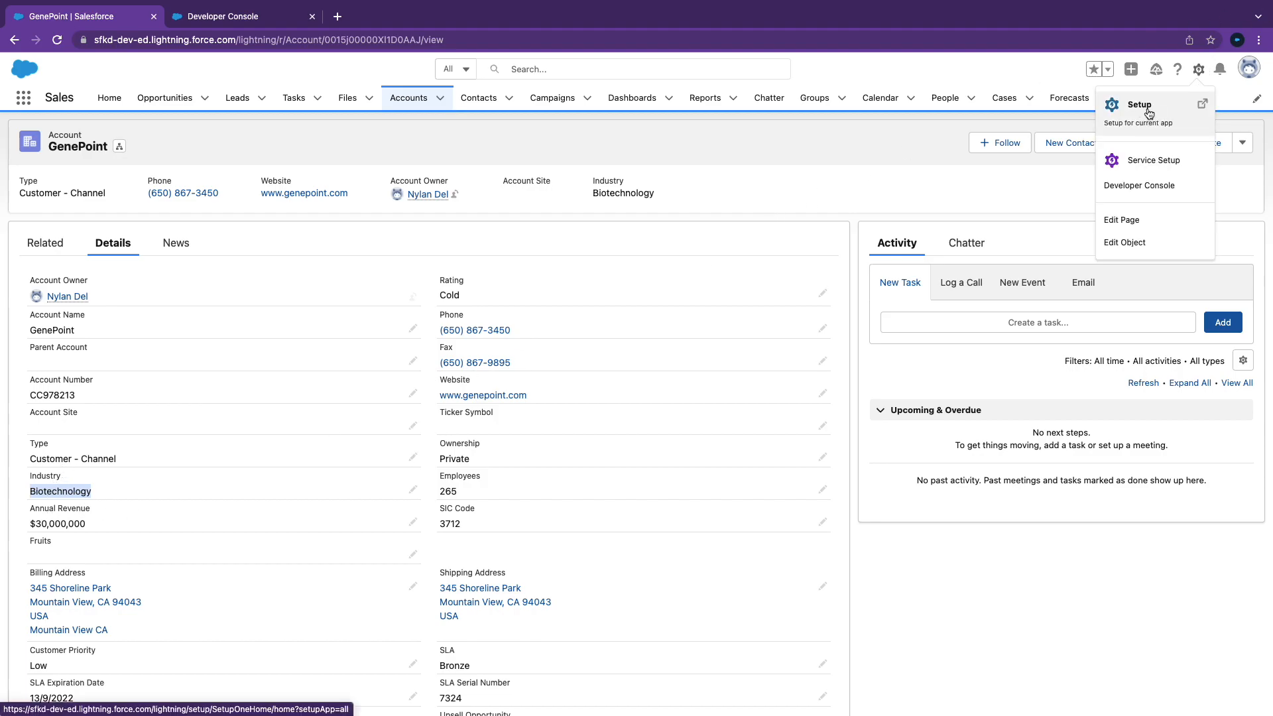
left_click(1130, 244)
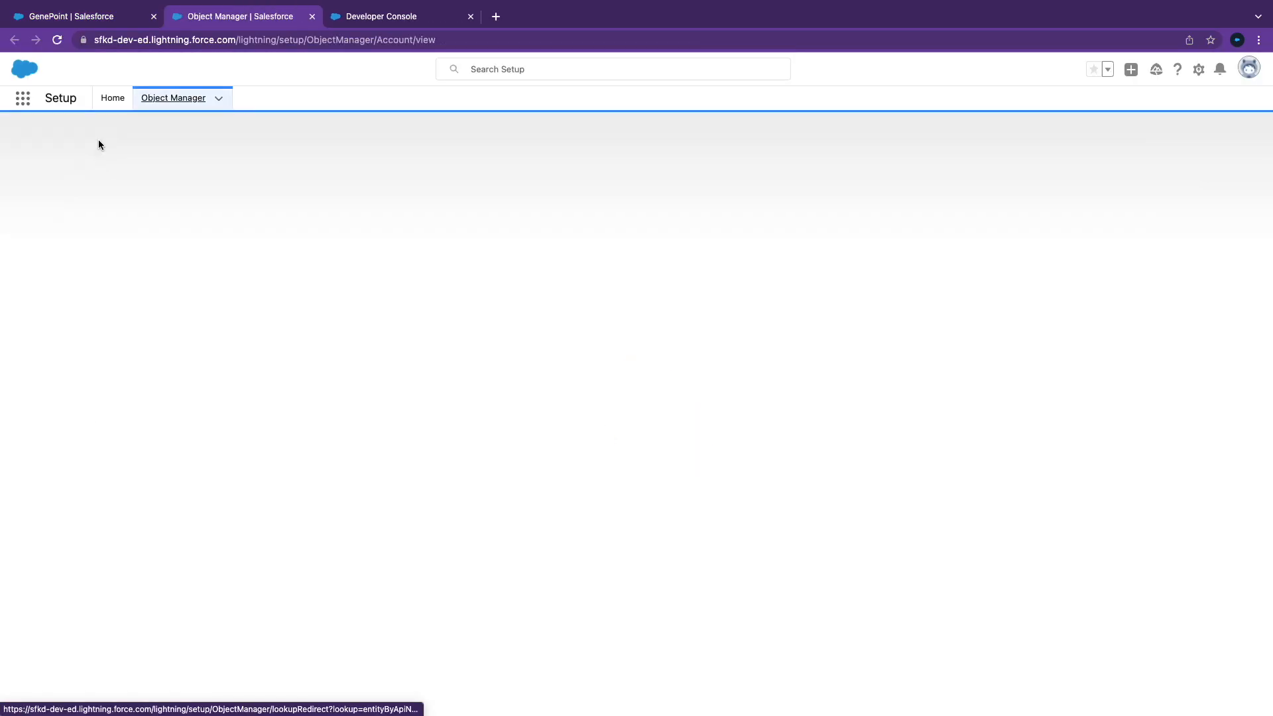
left_click(92, 236)
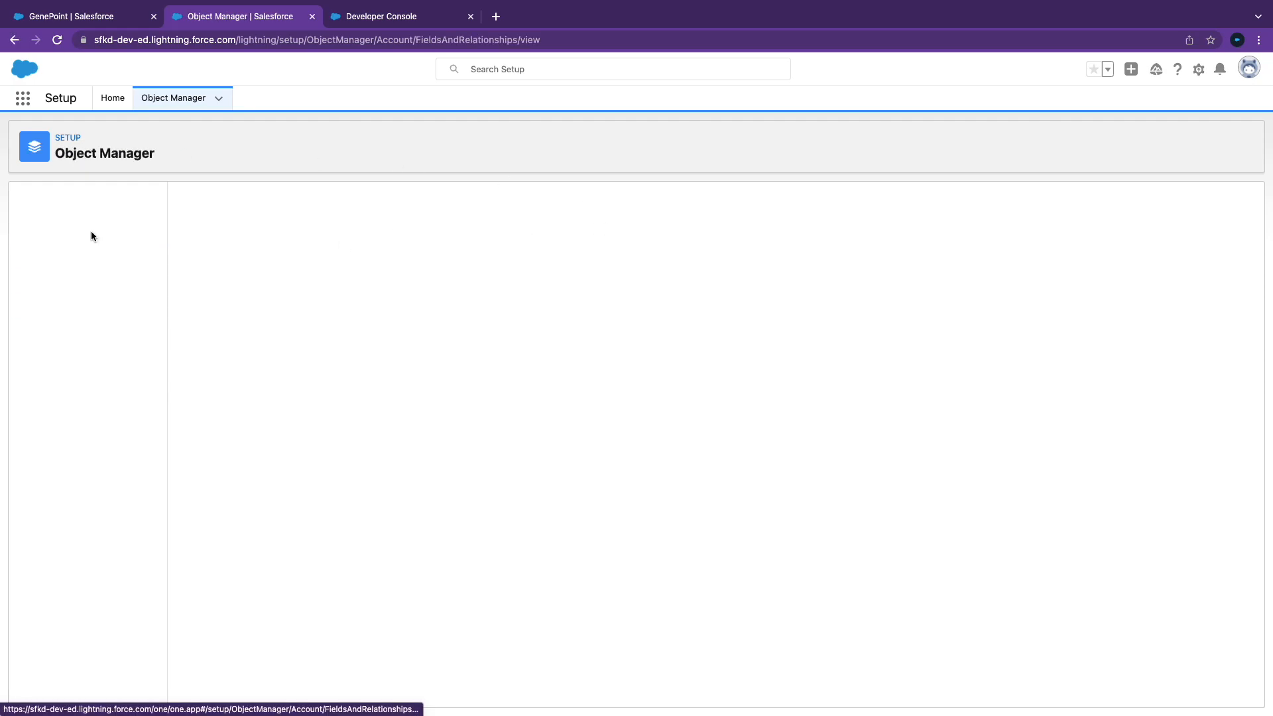
left_click(880, 201)
type("annu")
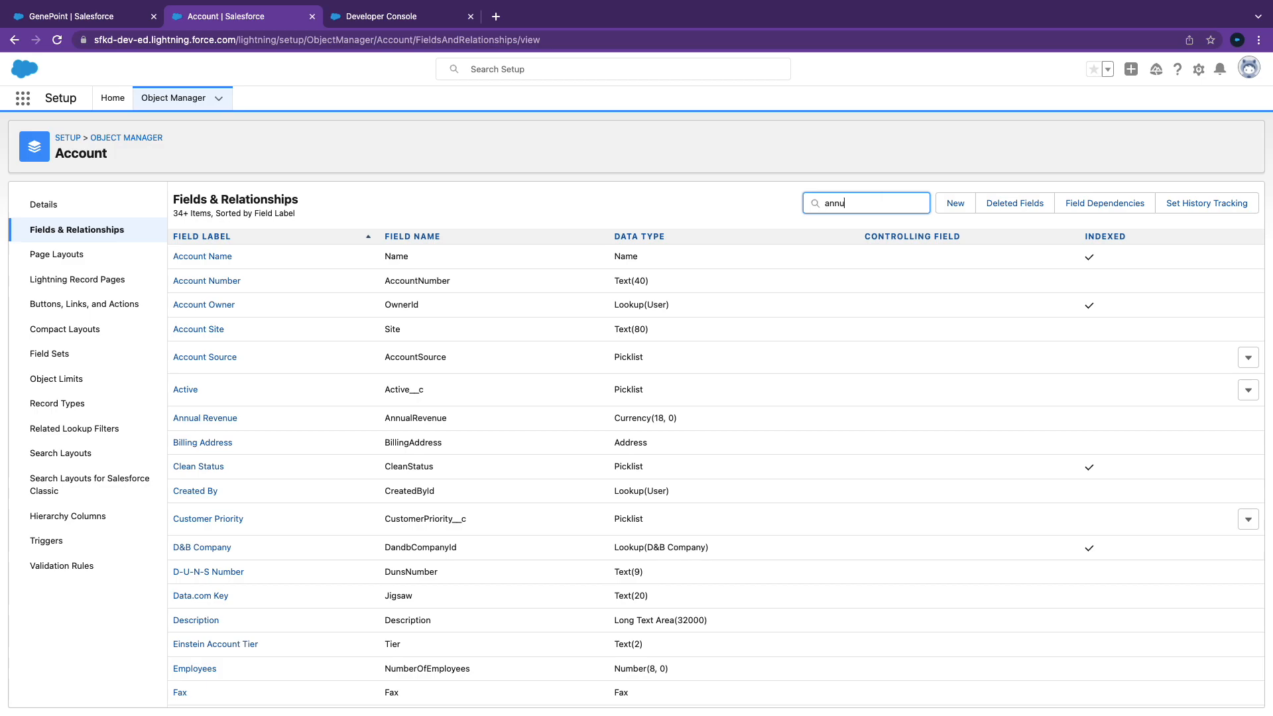
double_click(475, 256)
key("super+c")
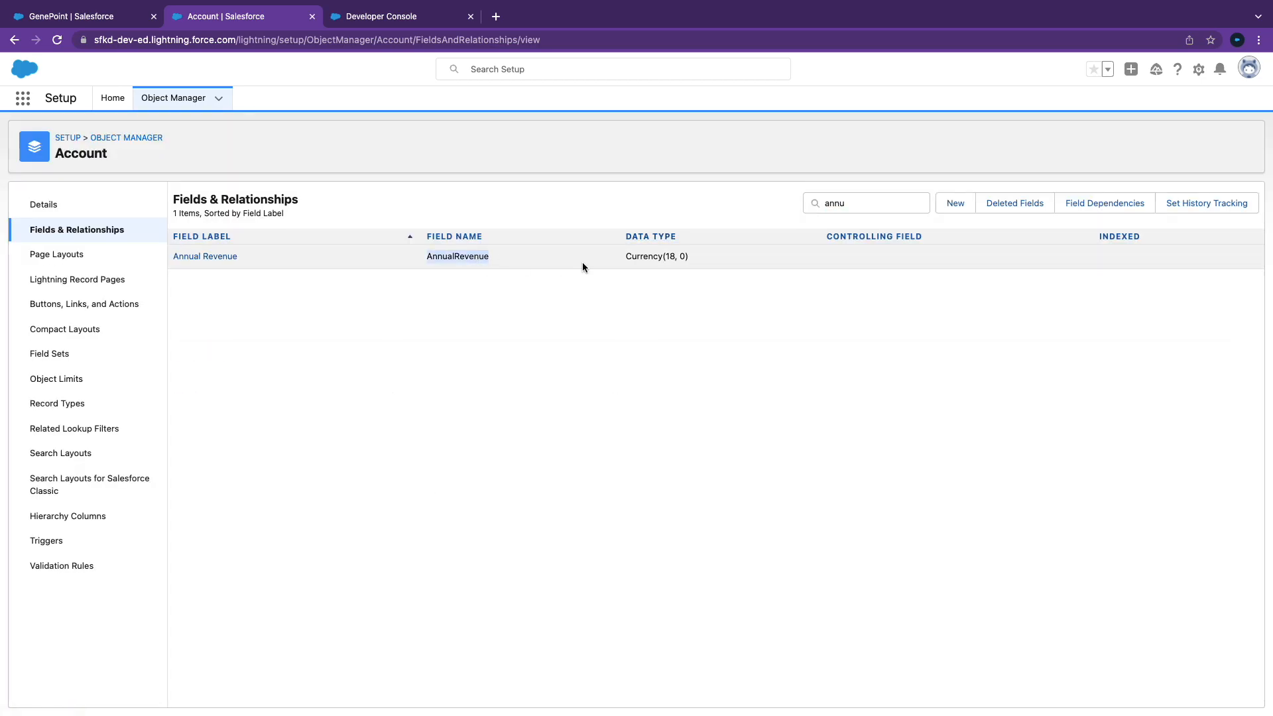
Replace AnnualRevenue in the Developer Console query with the copied field name, add a comma before Rating, and execute the query.
left_click(377, 18)
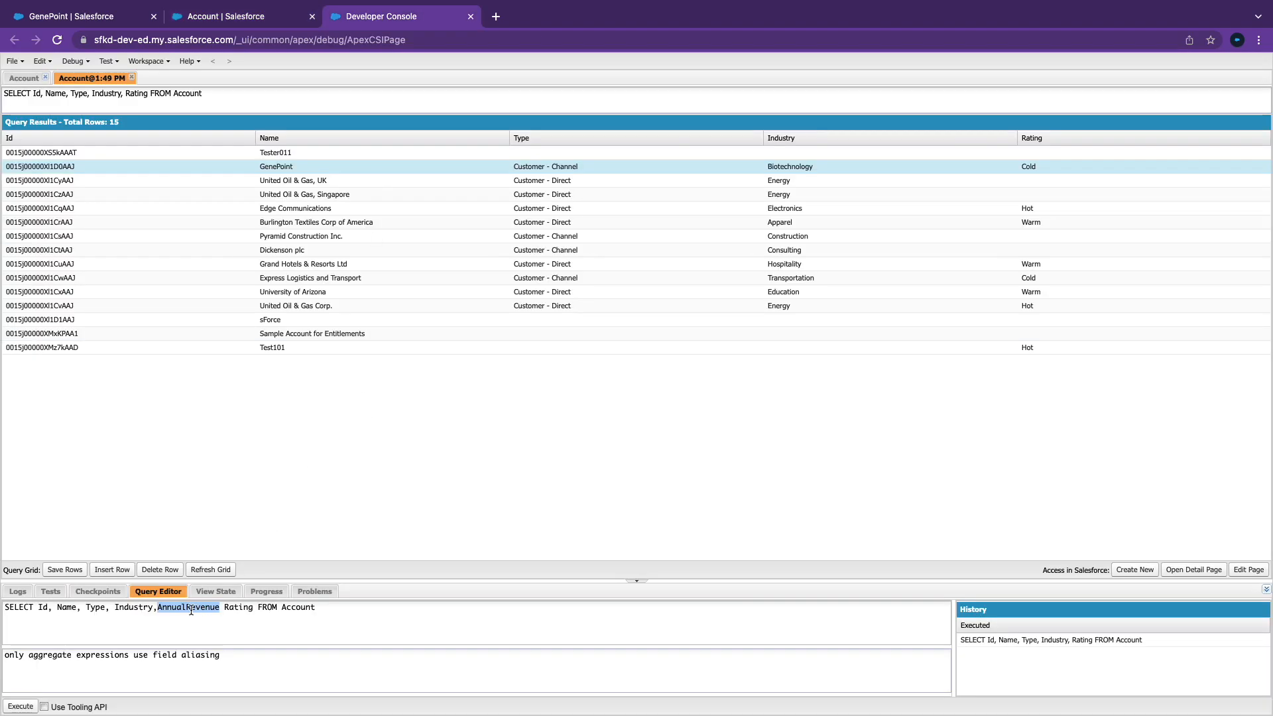
key("super+v")
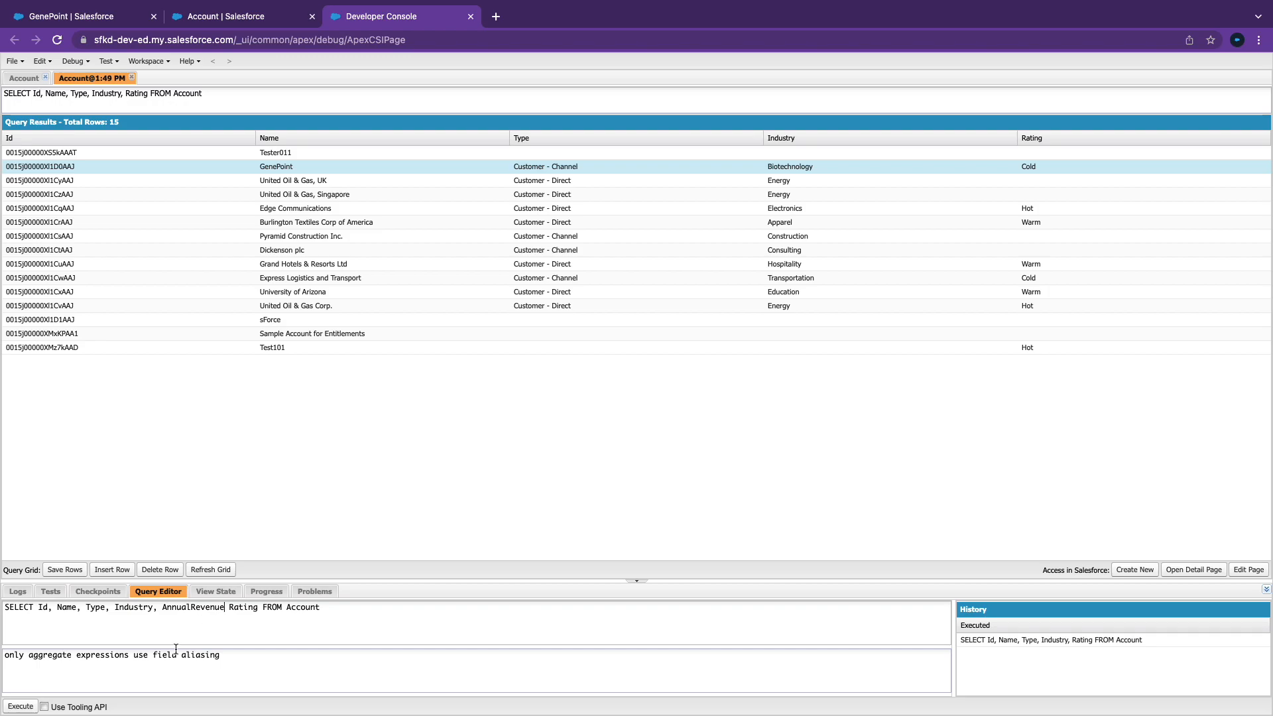
left_click(24, 704)
left_click(228, 608)
type(",")
left_click(19, 707)
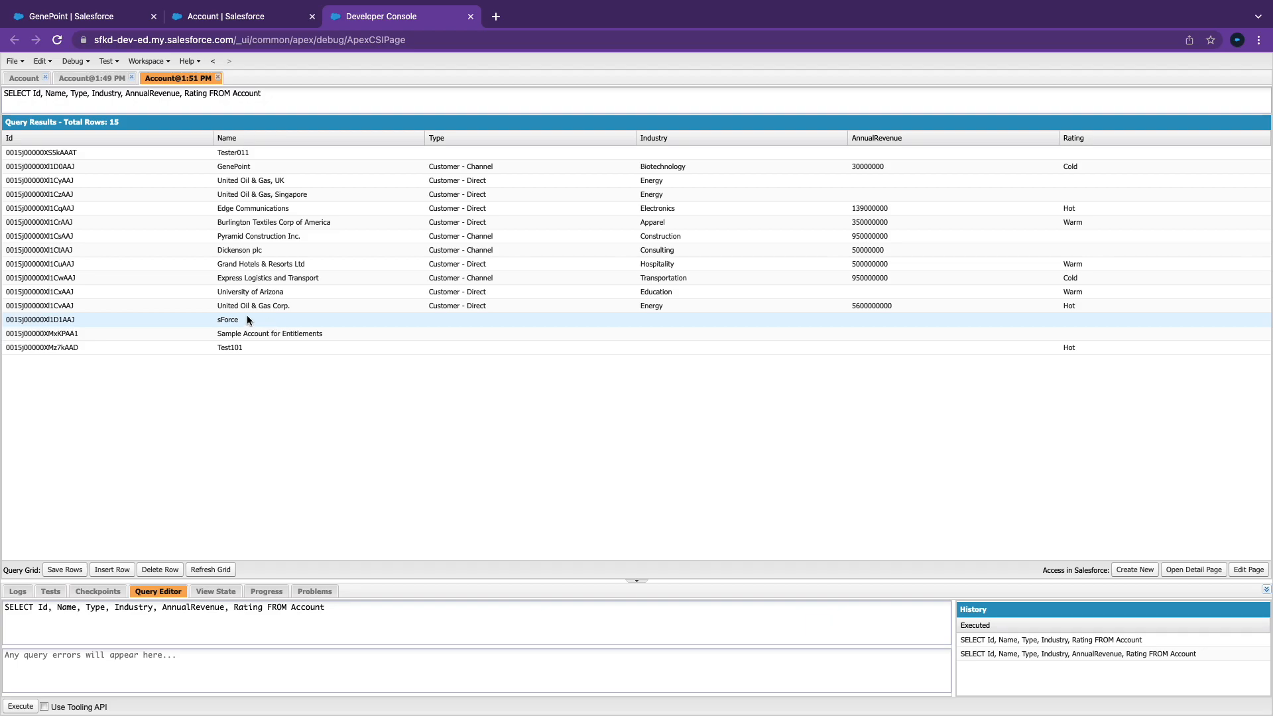
Copy the United Oil & Gas Corp. record Id from the query results and open that account by replacing the Id in GenePoint's record URL.
double_click(126, 306)
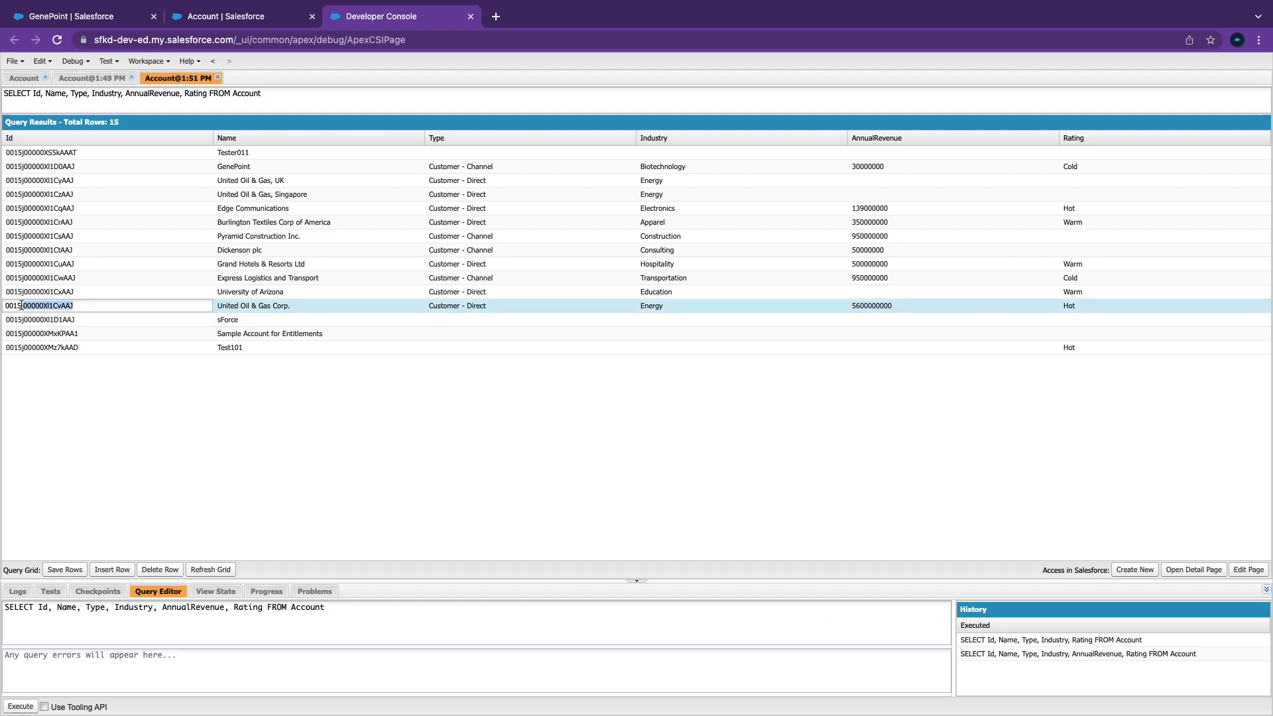
left_click(106, 17)
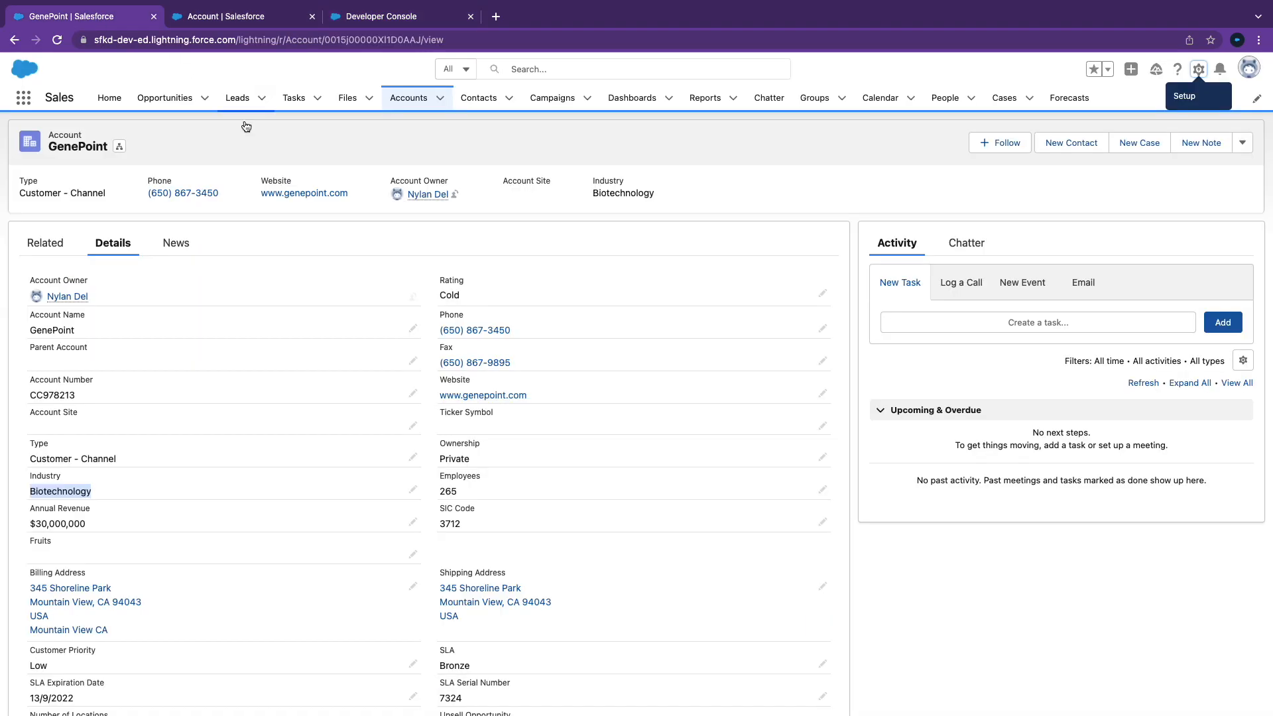
double_click(359, 39)
type("0015j00000XI1CvAAJ")
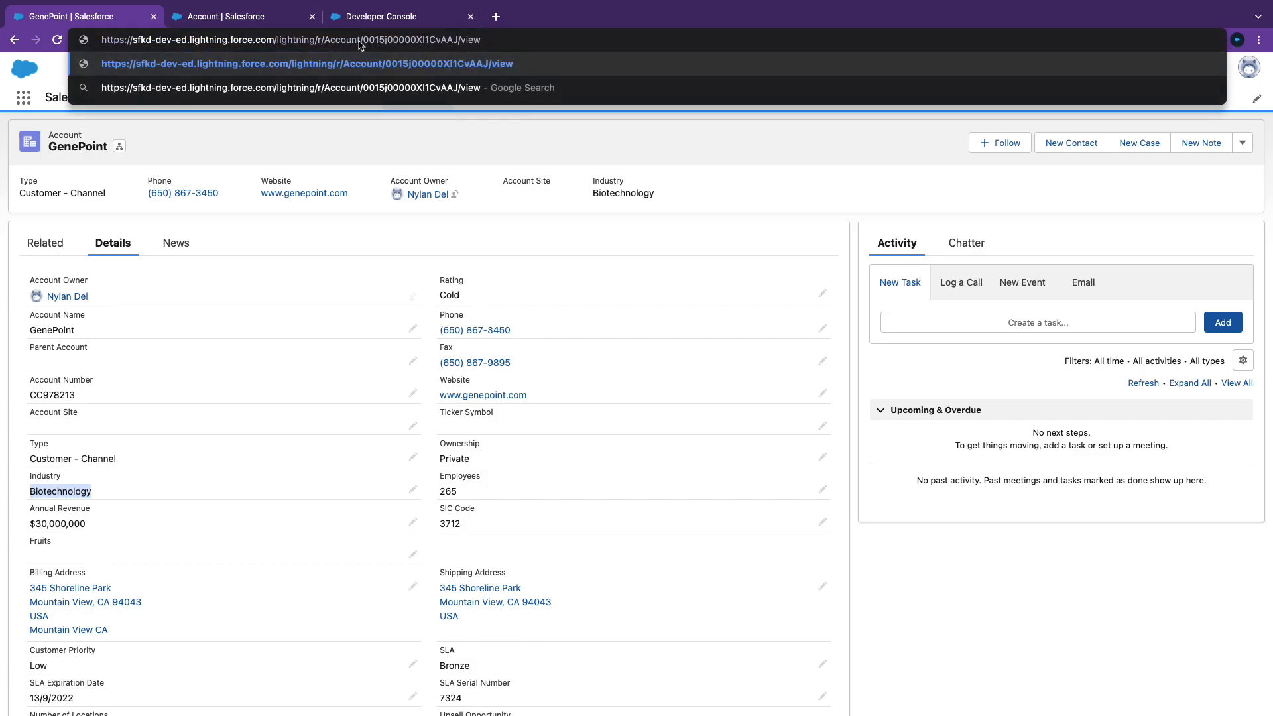
key("Return")
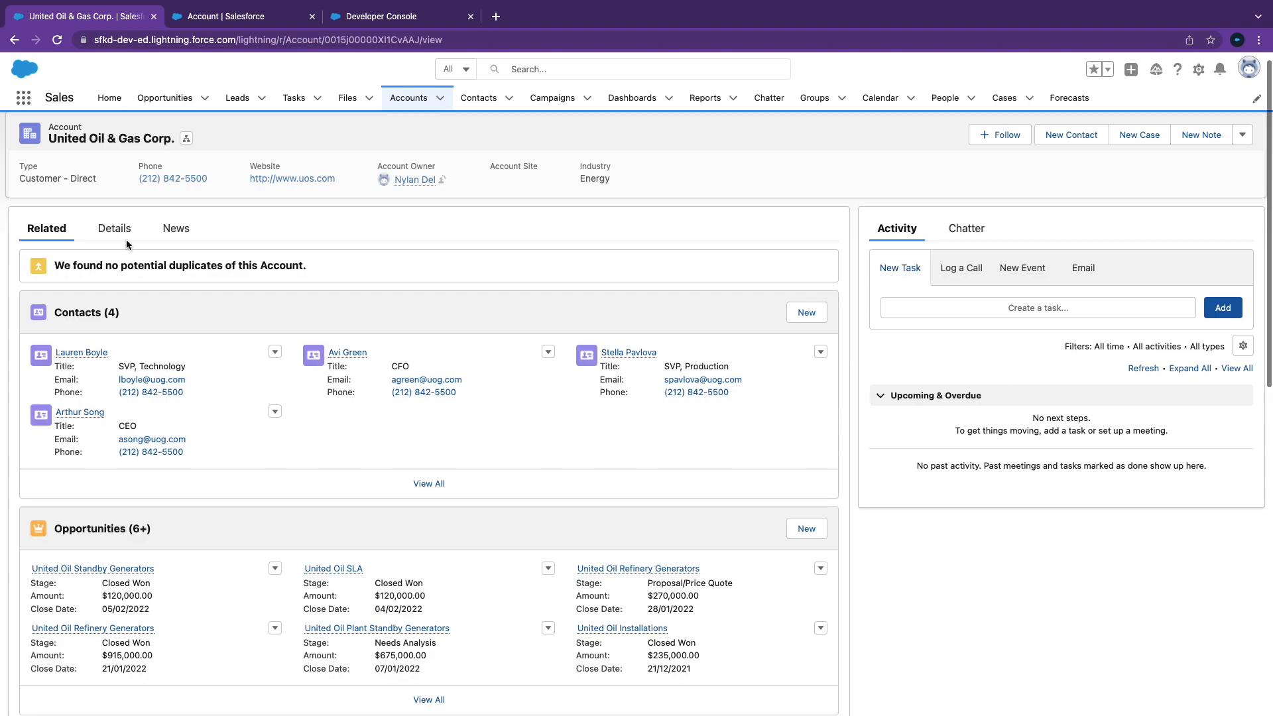
Show the United Oil & Gas Corp. account details and examine its Annual Revenue value.
left_click(110, 235)
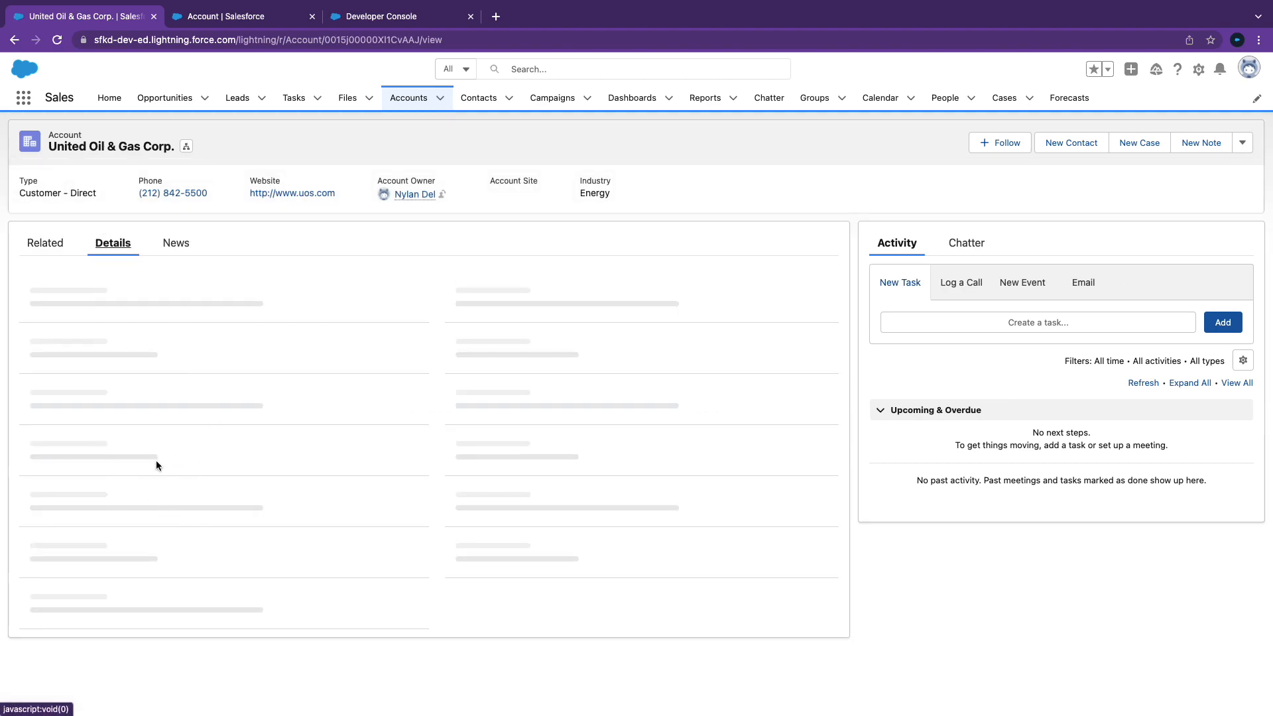
double_click(98, 525)
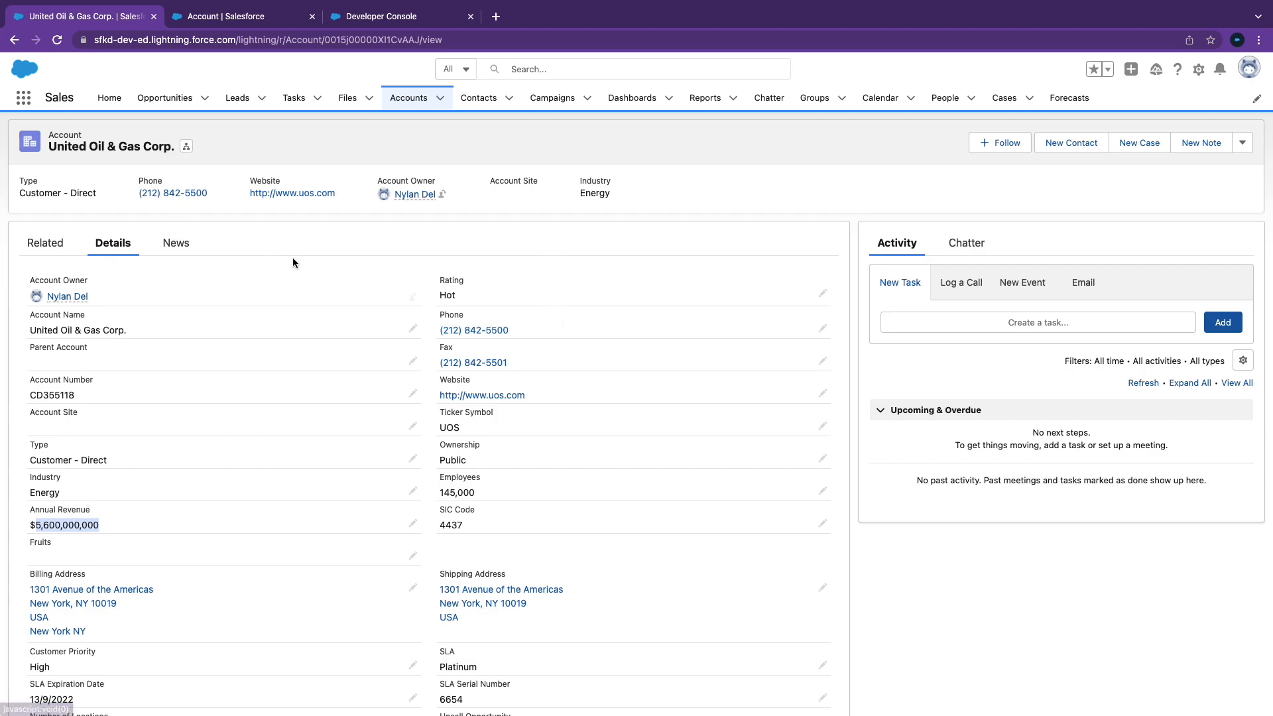
scroll(312, 256, "down", 3)
scroll(292, 265, "up", 3)
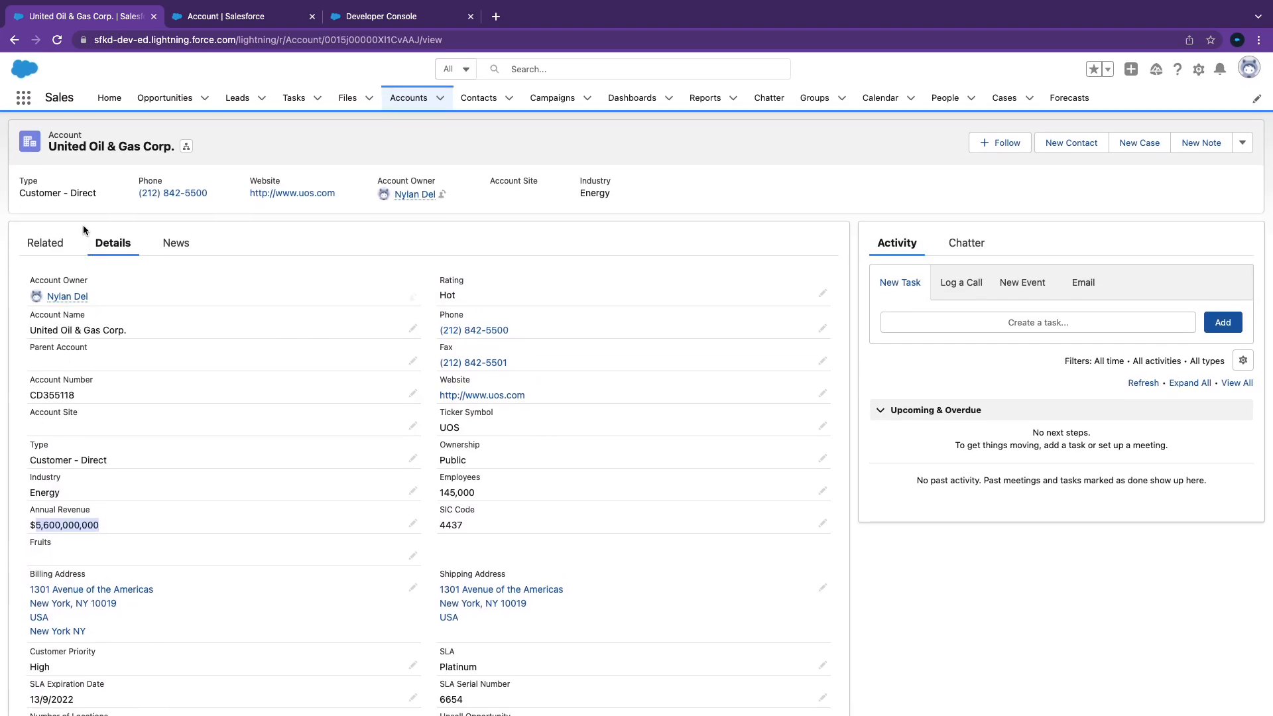